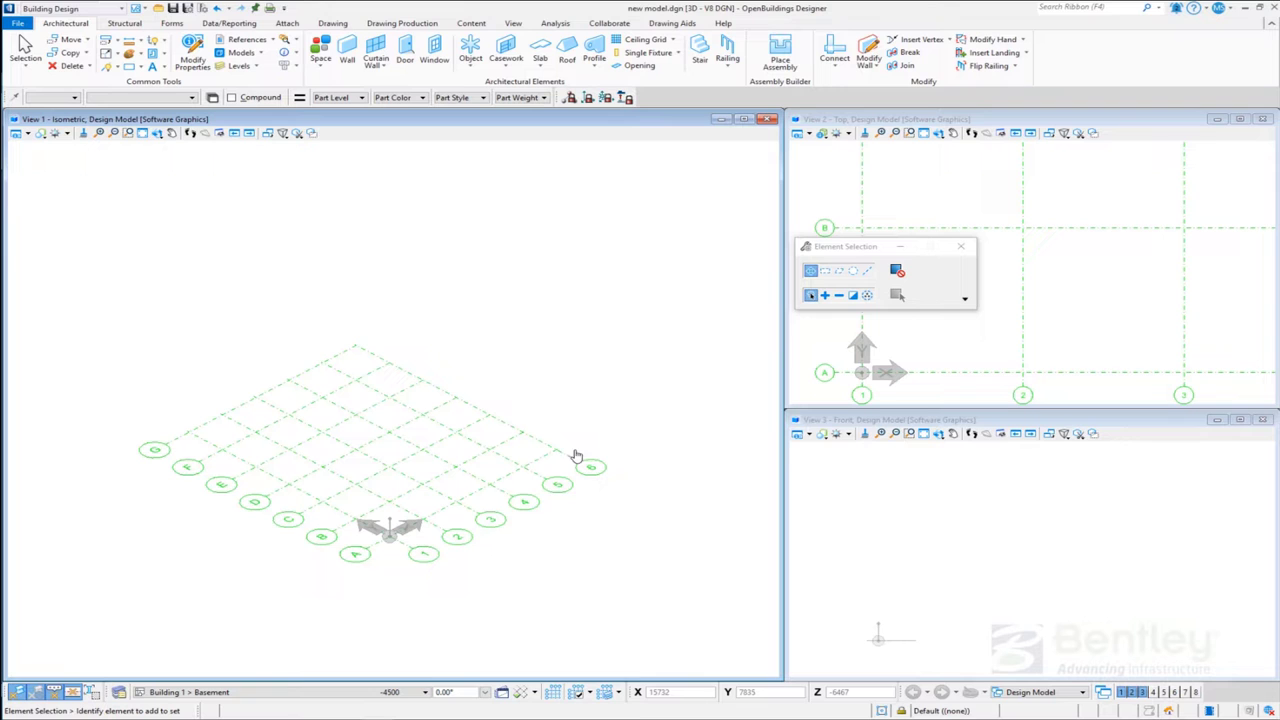
Step: Set horizontal grid labels to Custom Cyrillic characters, saved as default and applied to all grid systems
click(552, 692)
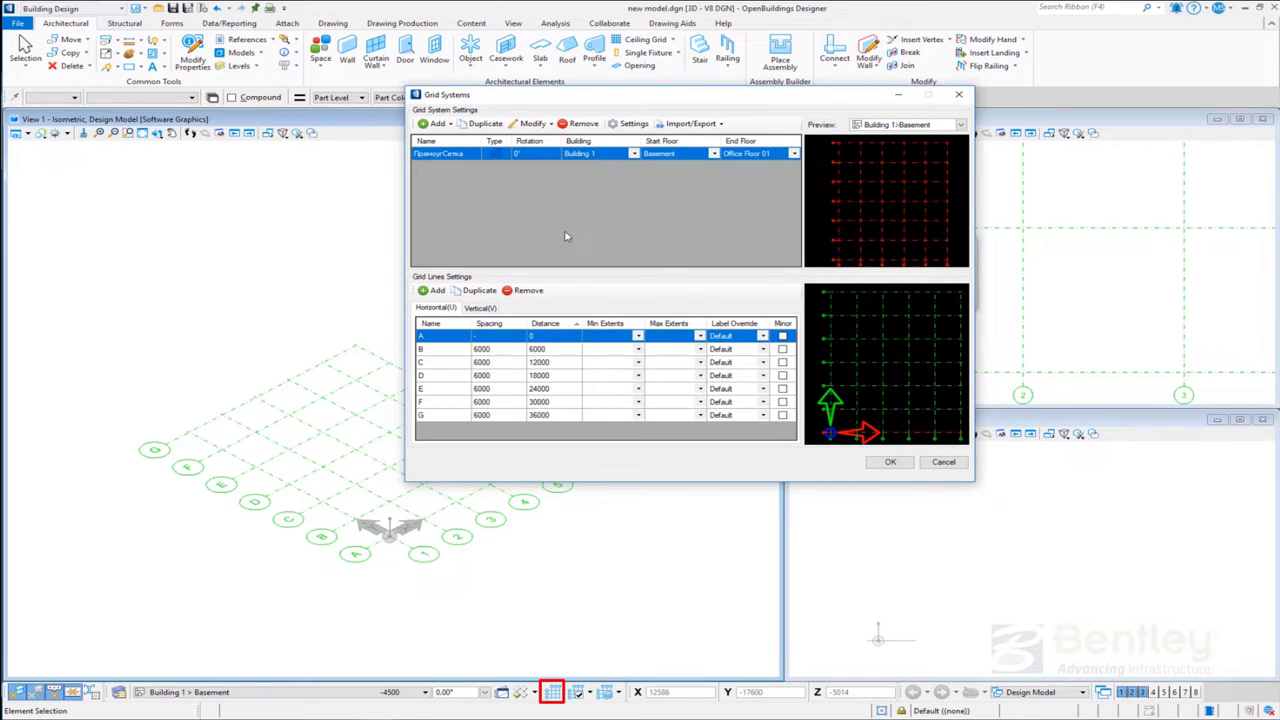
click(630, 123)
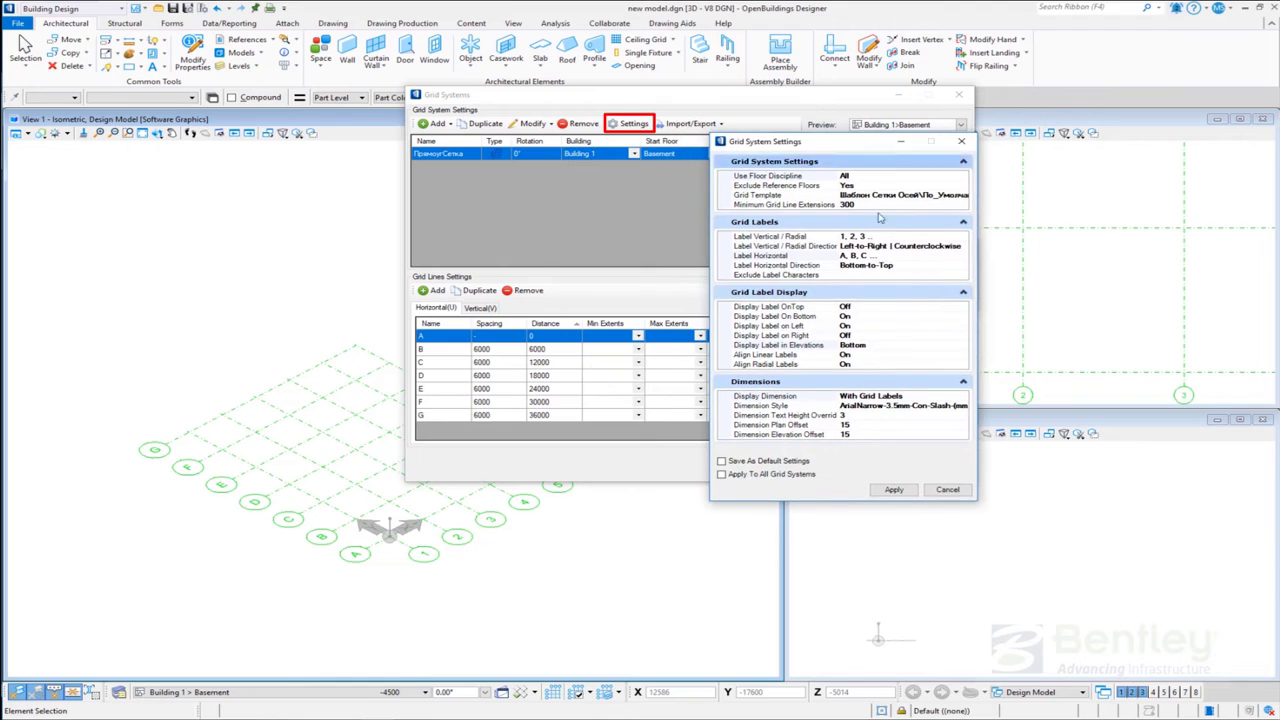
click(888, 257)
click(960, 256)
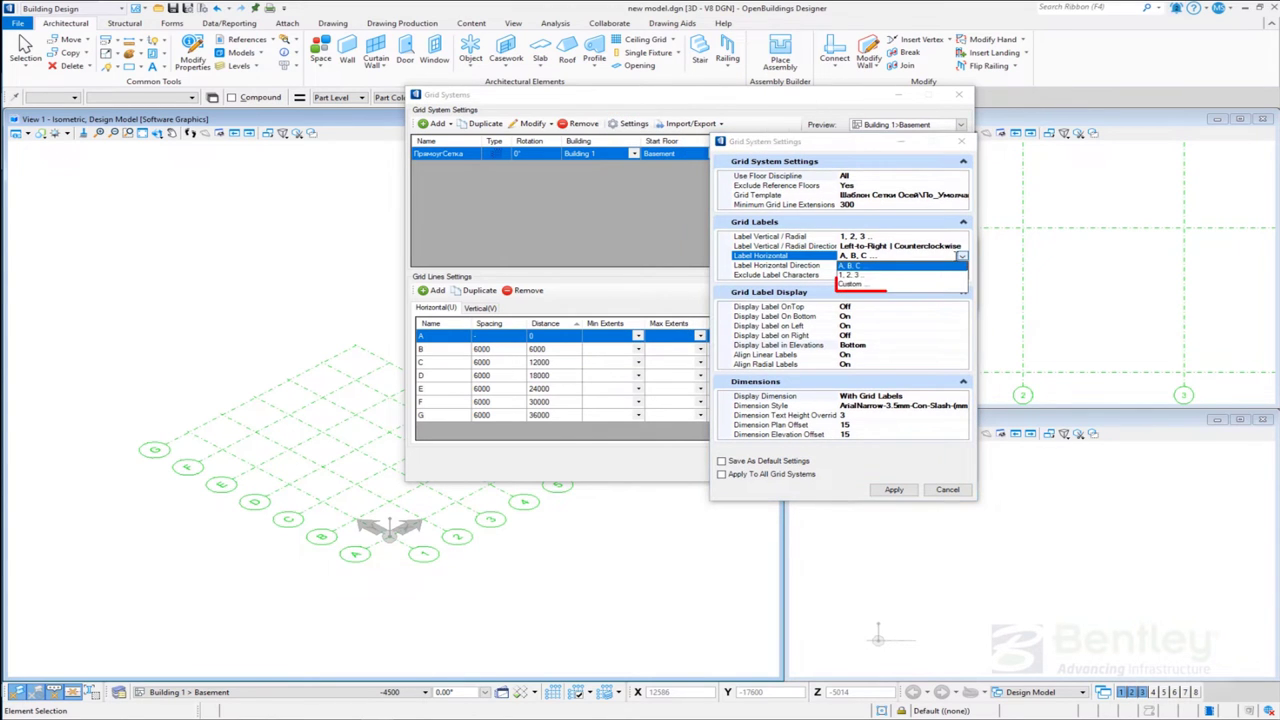
click(850, 284)
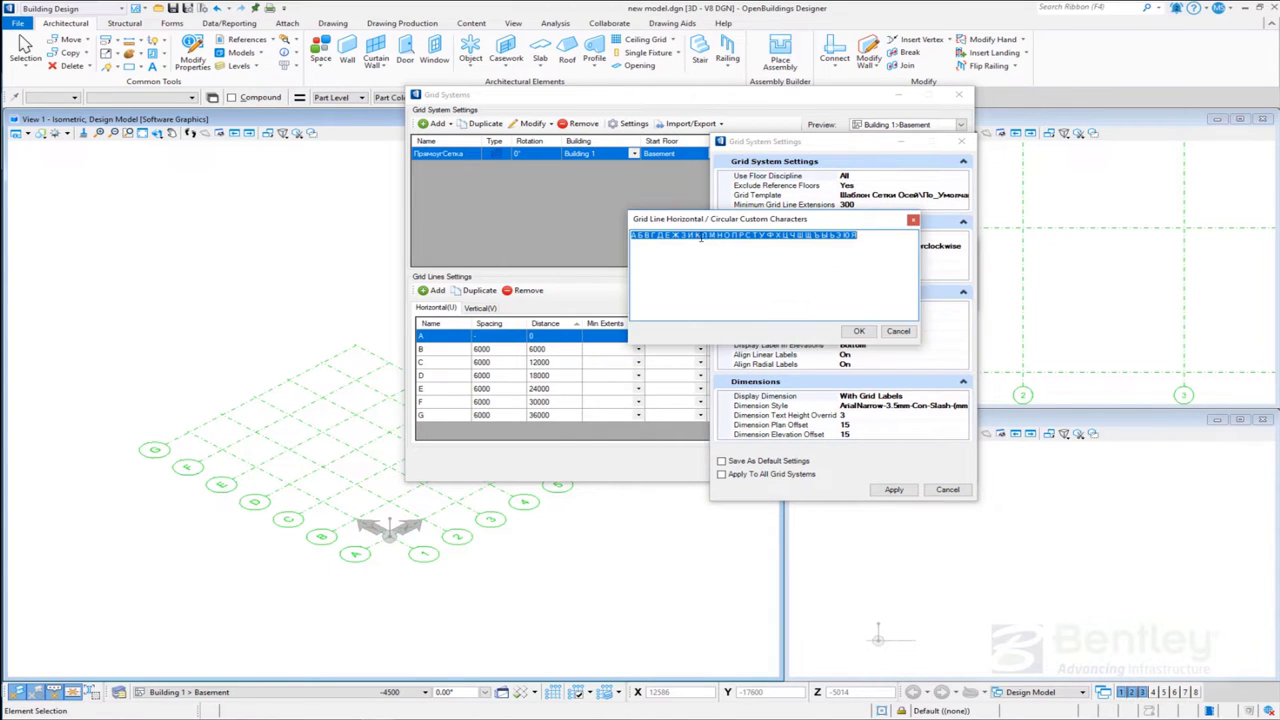
click(698, 236)
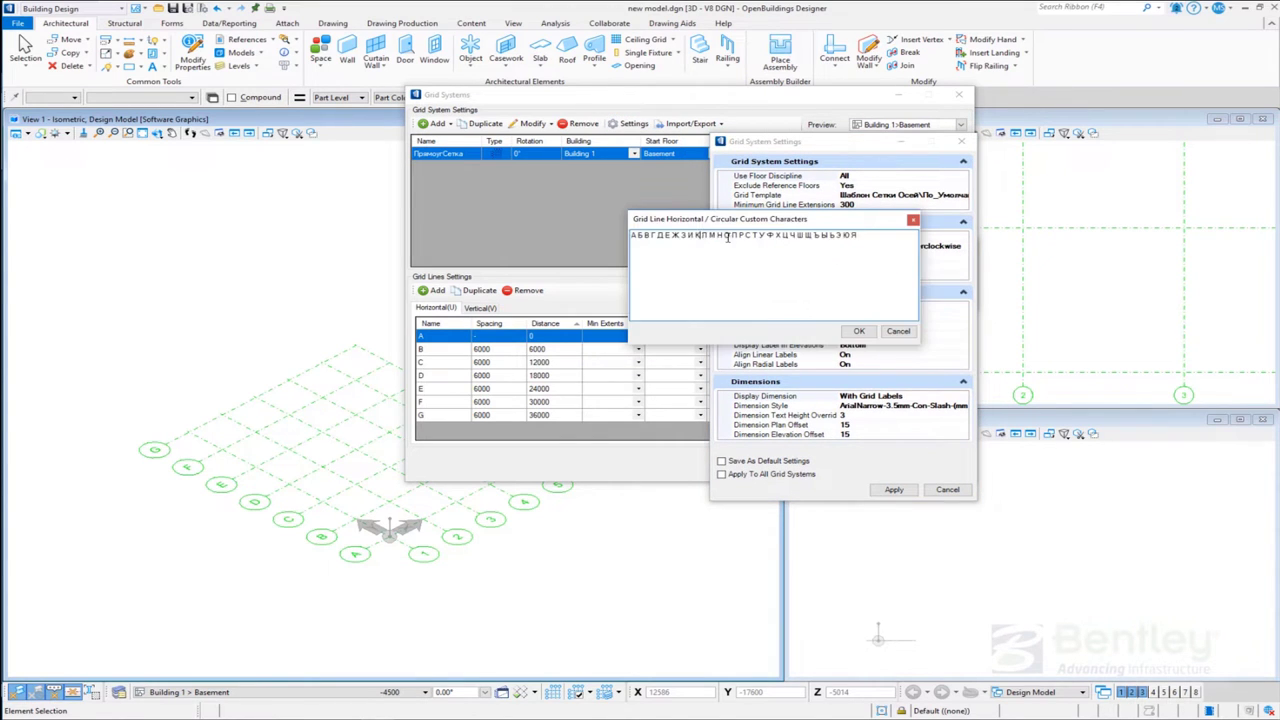
click(857, 332)
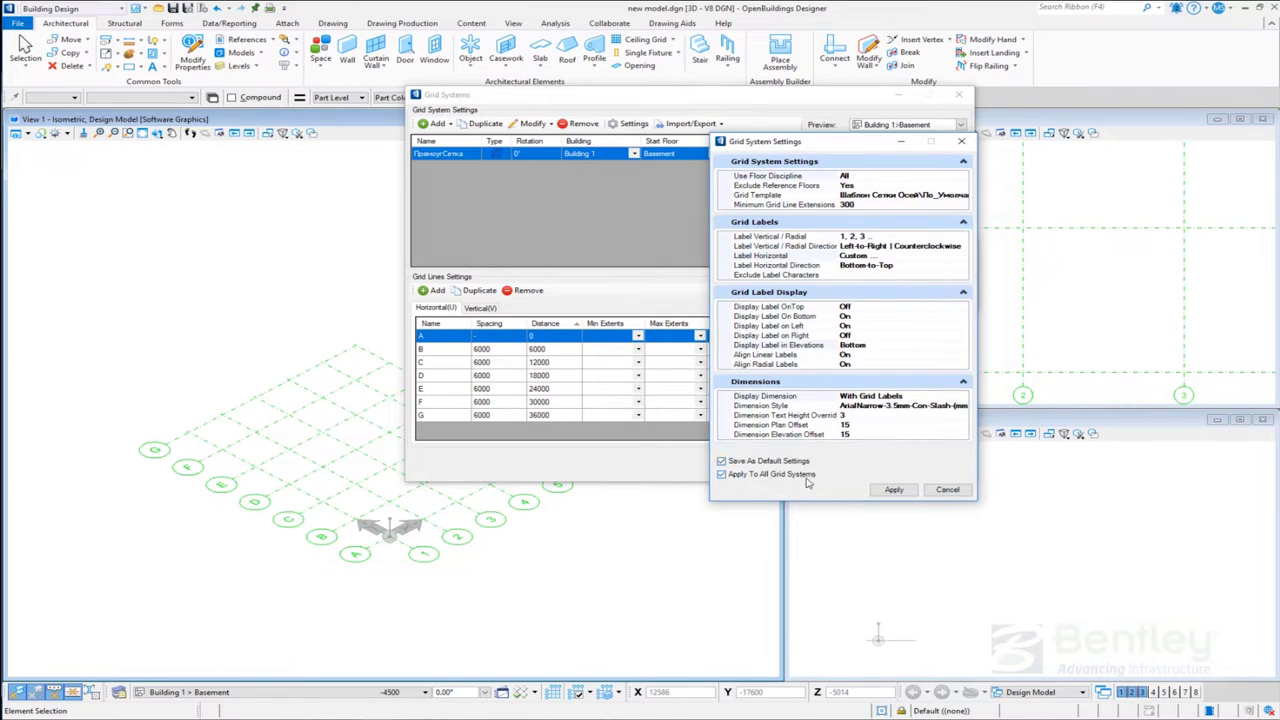
click(891, 490)
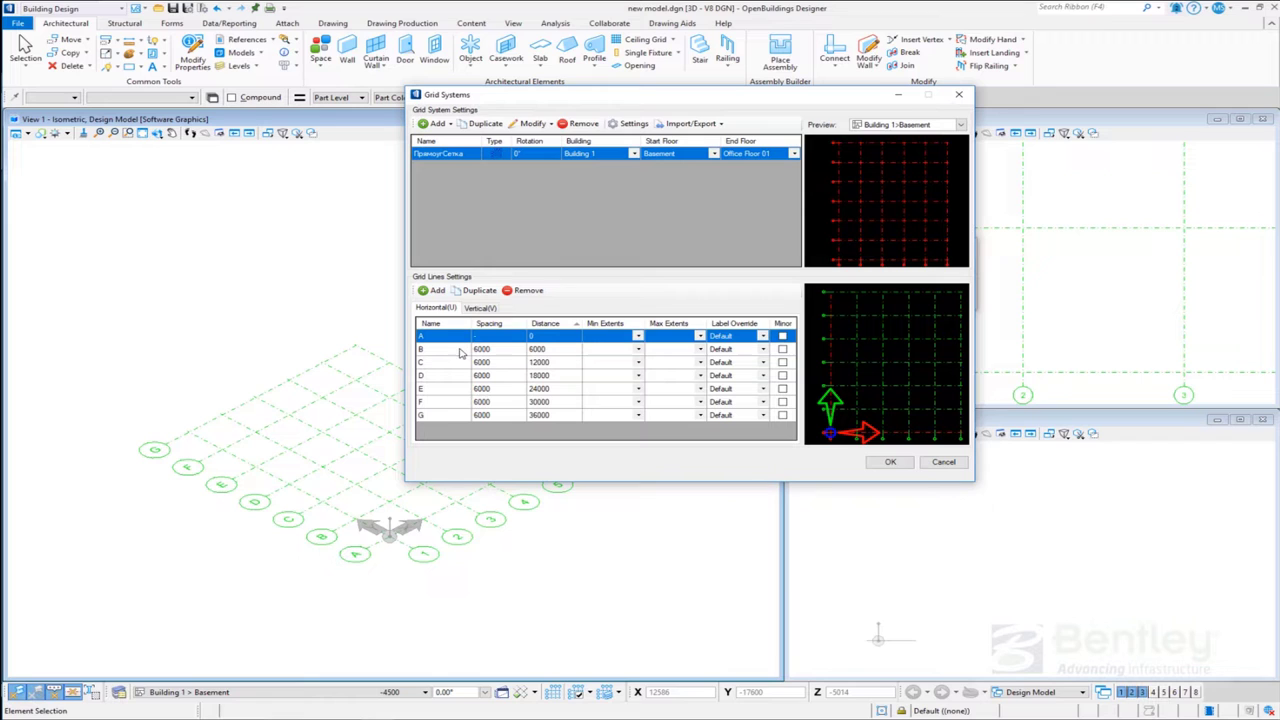
Step: Remove horizontal grid lines A–G and add lines А and Б, with Б spaced 6000
shift+click(450, 416)
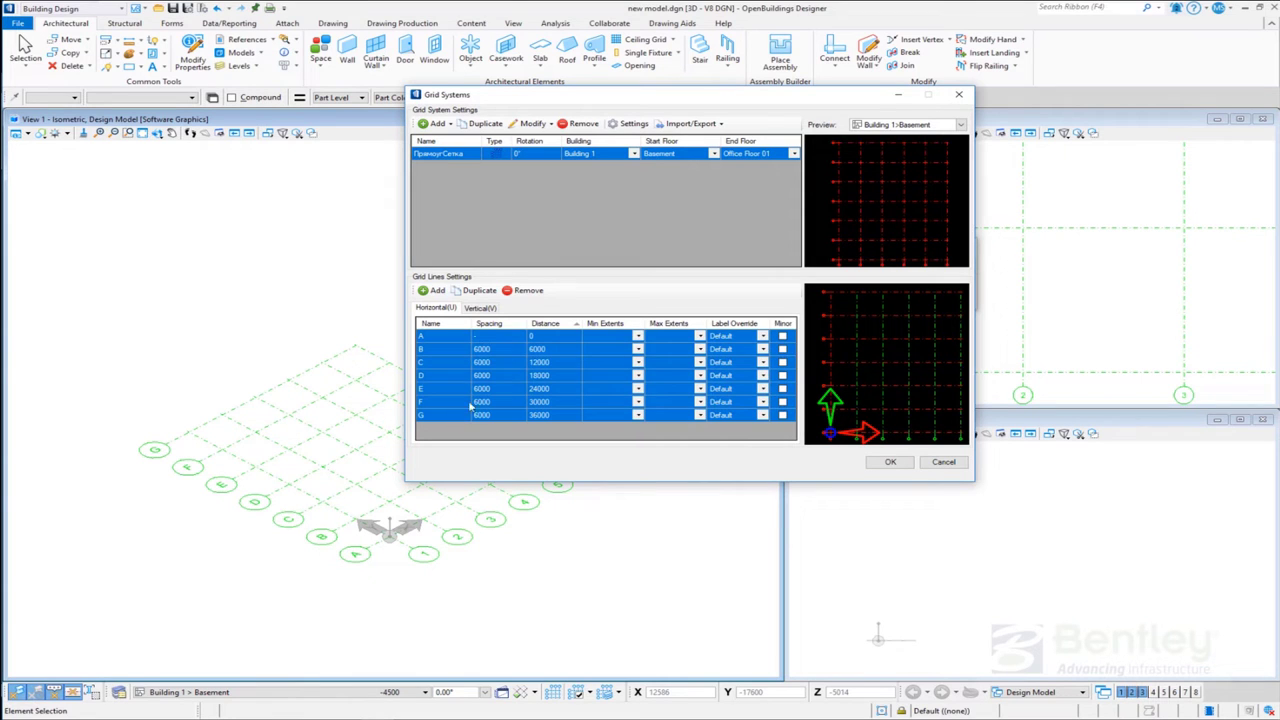
click(524, 290)
click(430, 290)
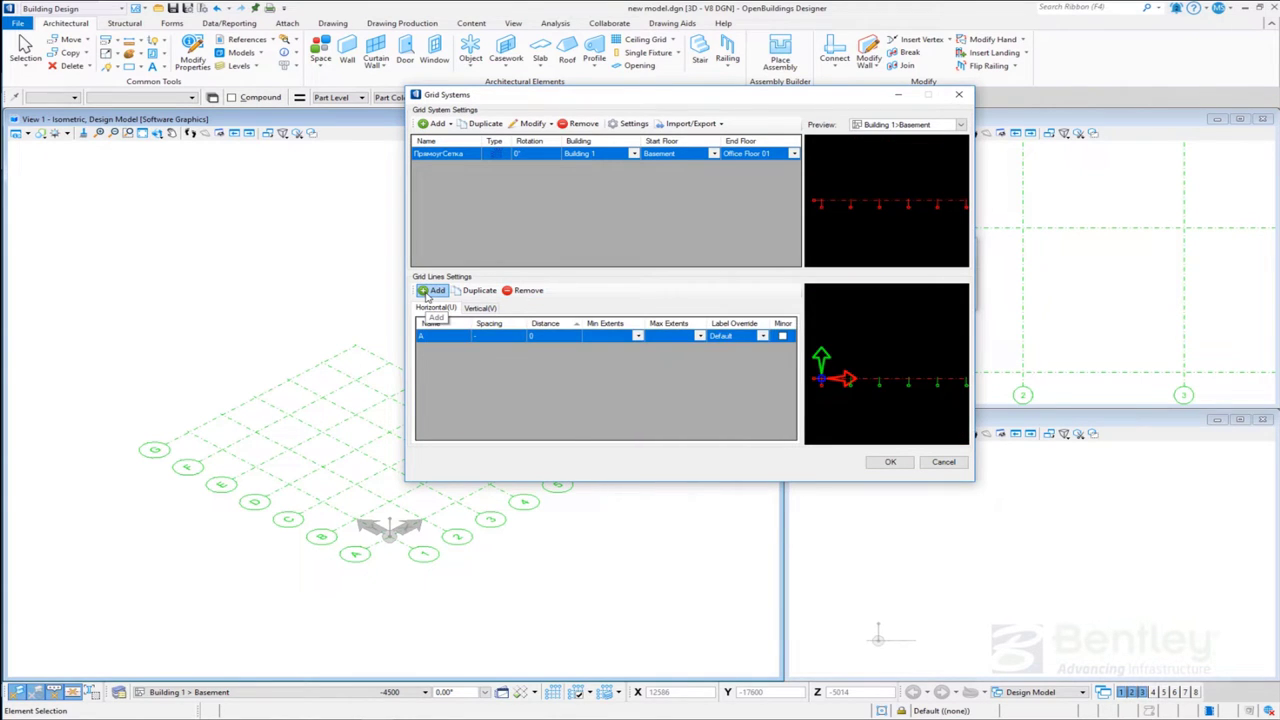
click(430, 290)
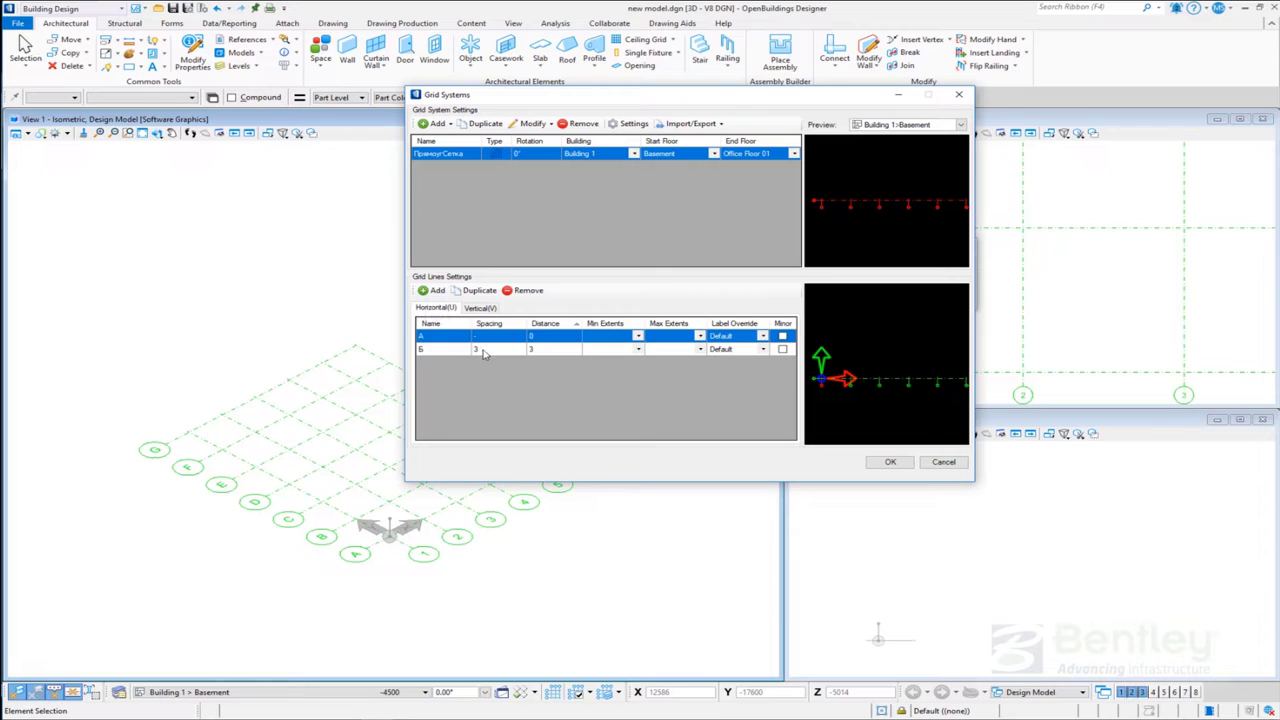
click(481, 349)
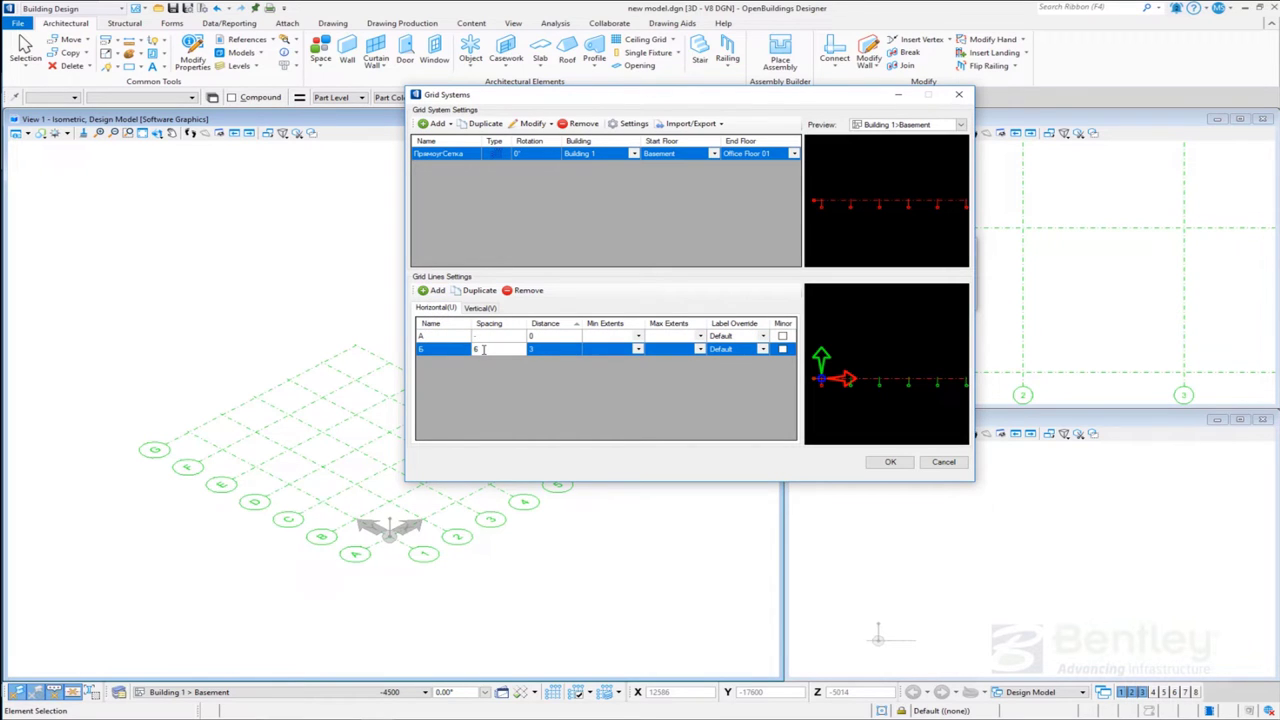
text(6000)
key(Return)
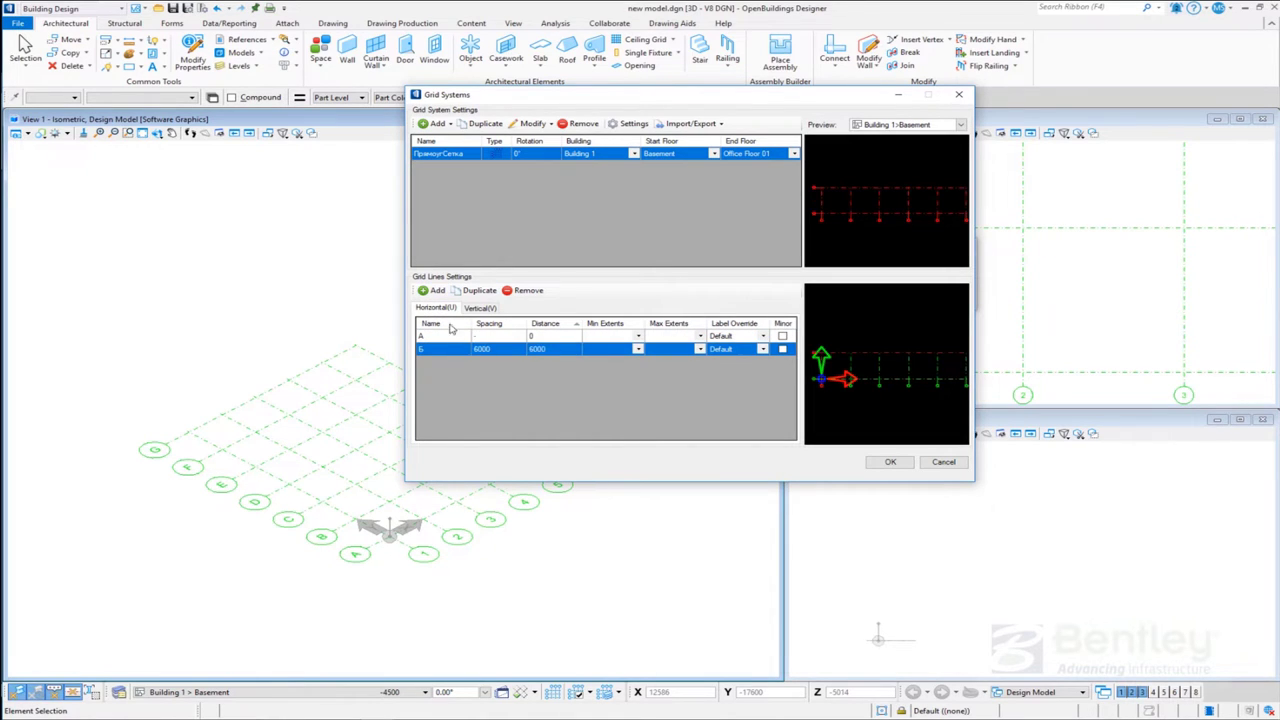
Step: Add grid lines В through З plus one more, then accept and close the grid manager
click(430, 290)
click(430, 290)
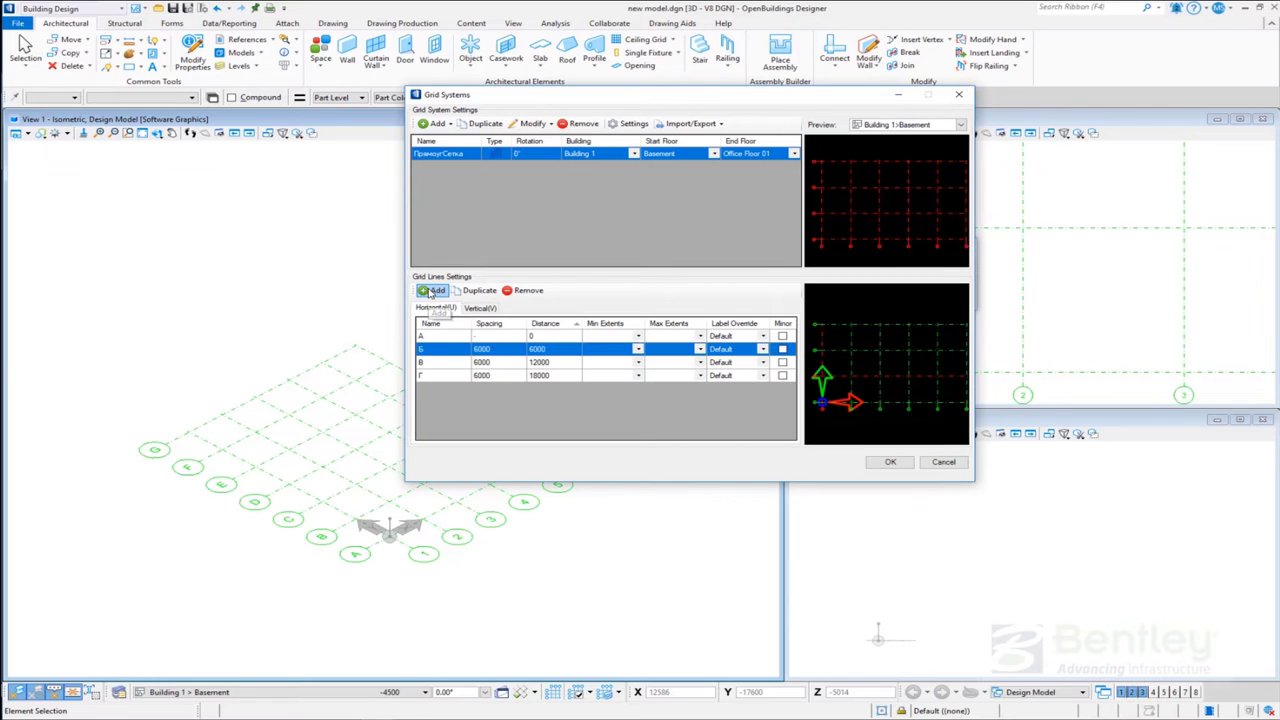
click(430, 290)
click(430, 290)
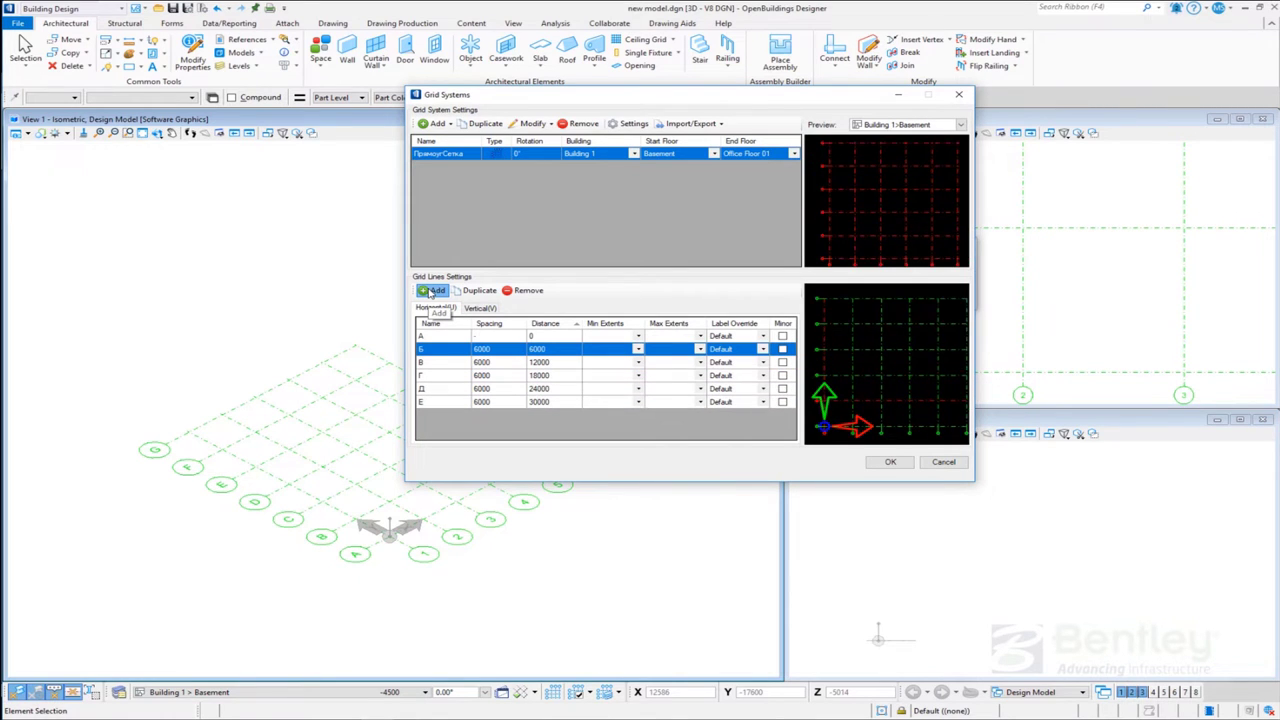
click(430, 290)
click(430, 290)
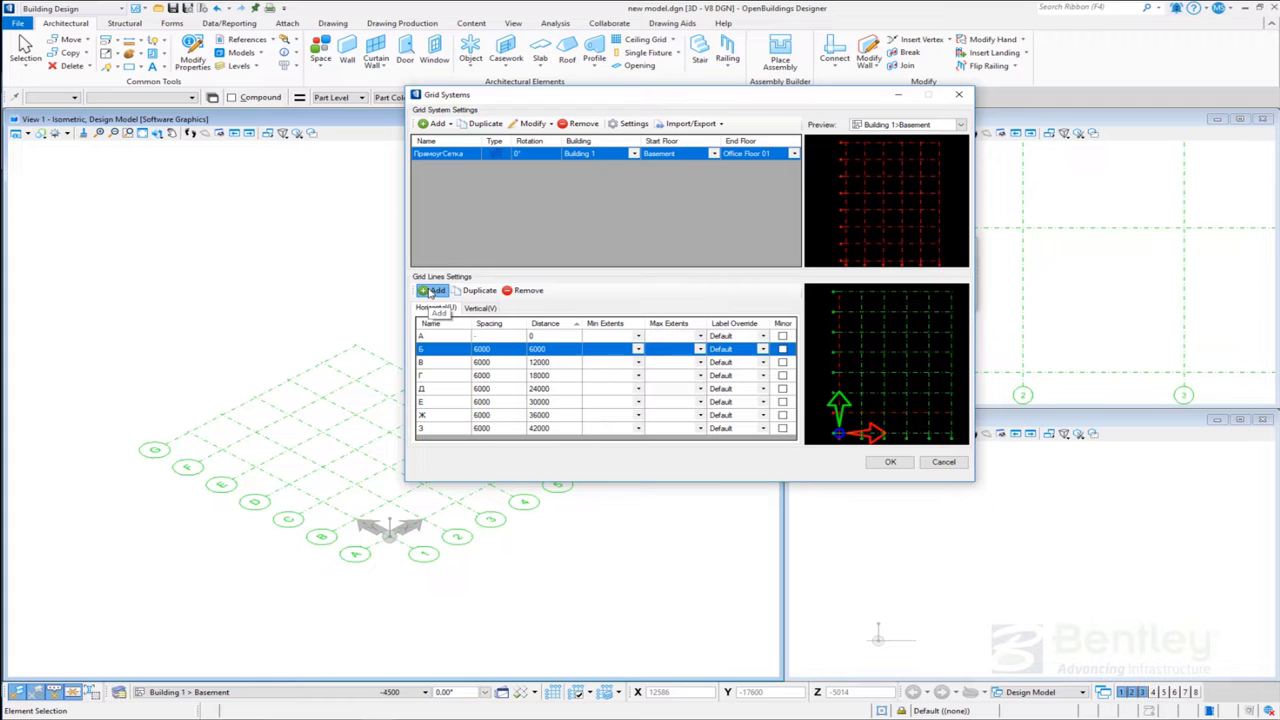
click(430, 290)
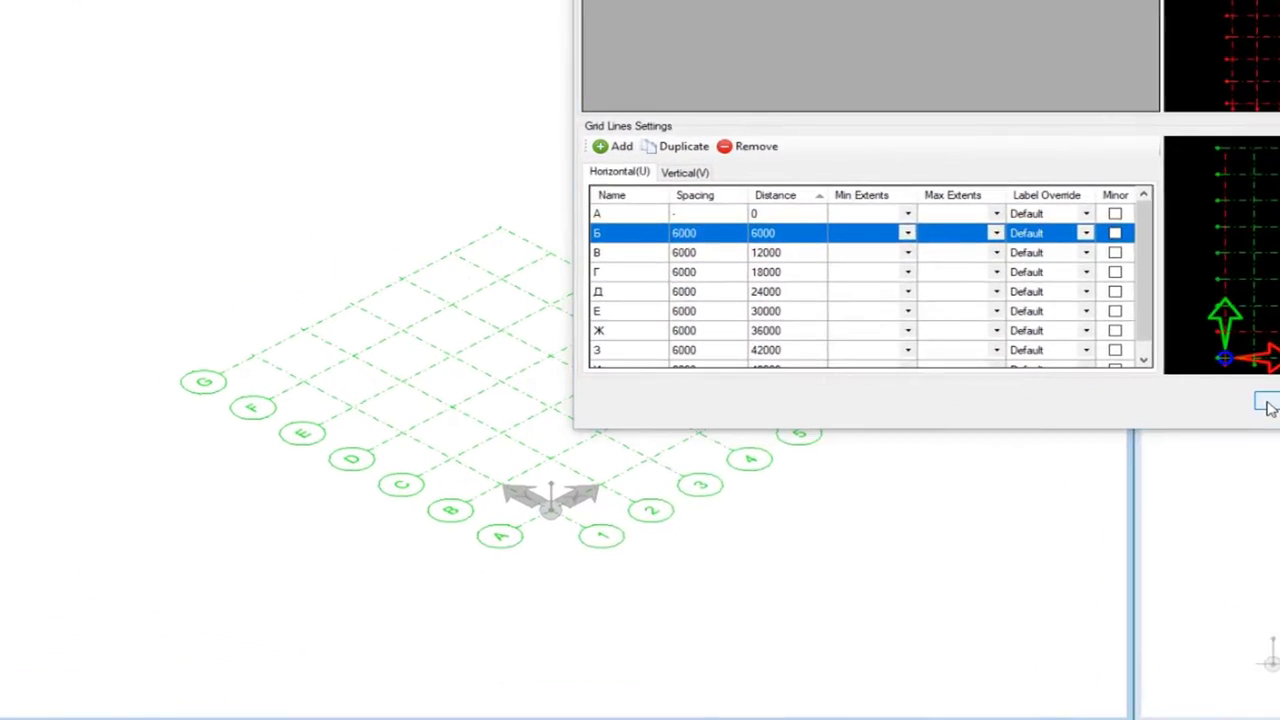
click(890, 462)
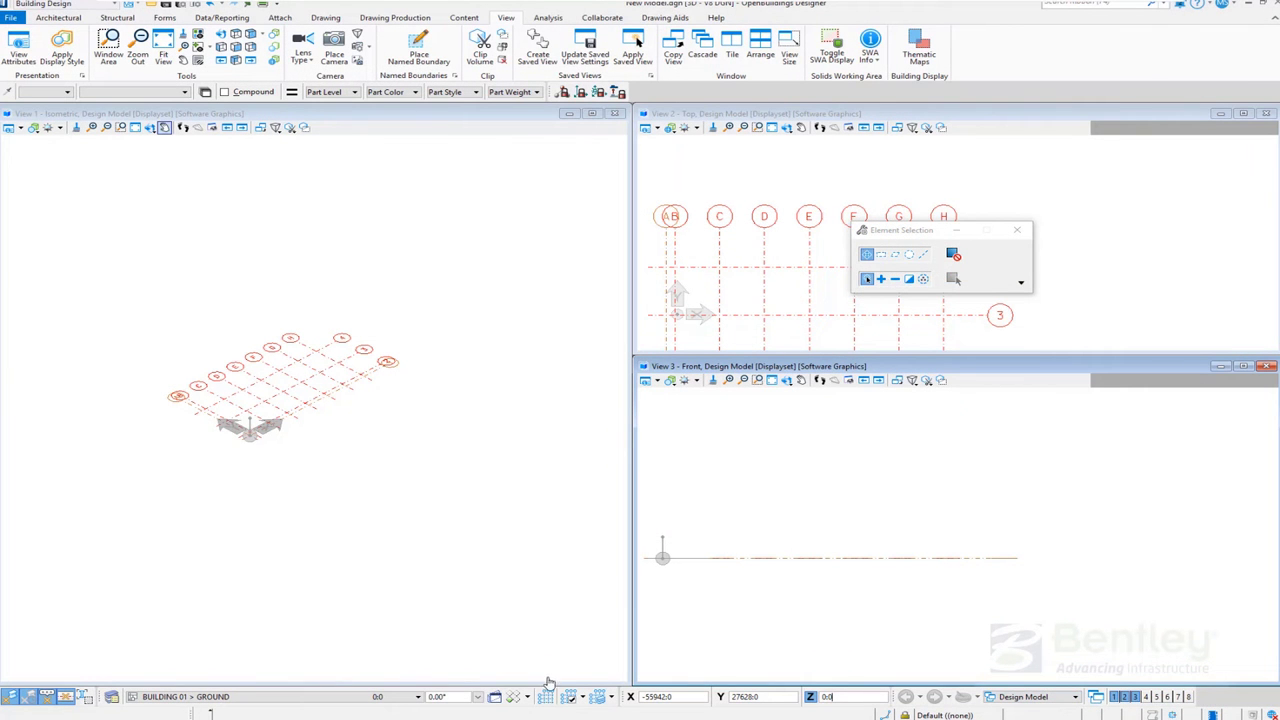
Step: Export the grids to a new design file named GridModels via Import/Export > Export Grids To Design
click(543, 698)
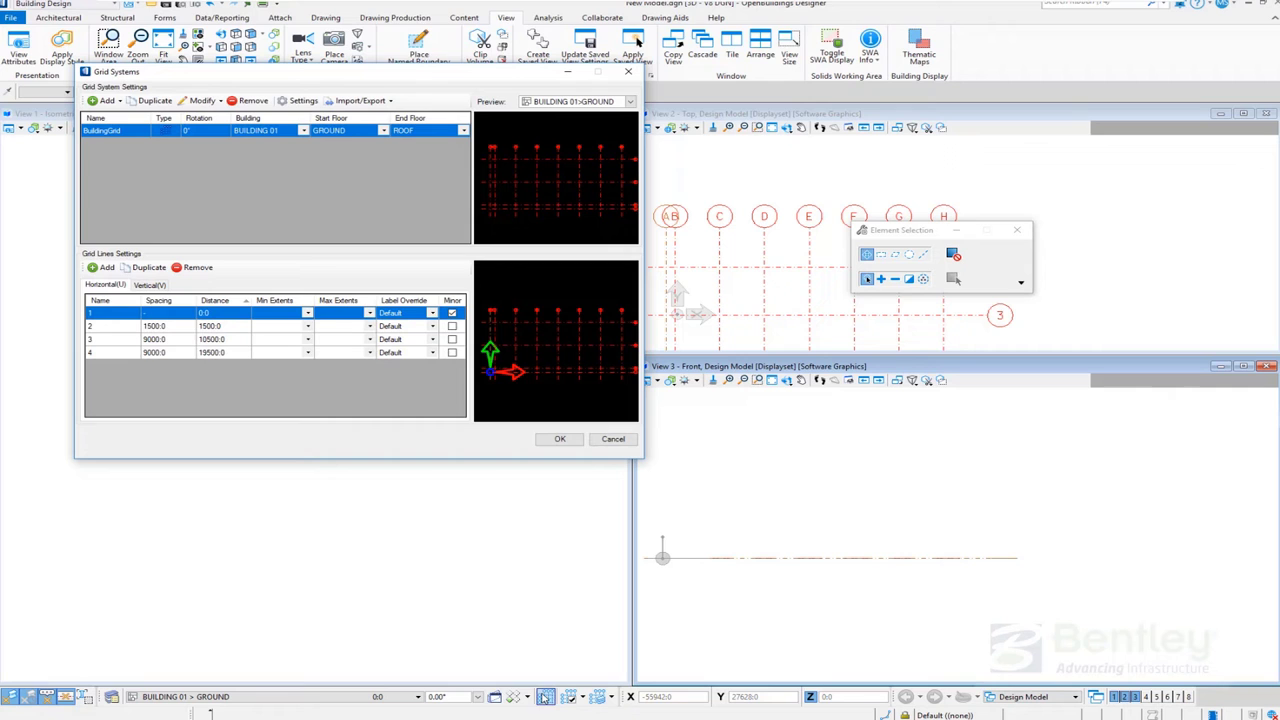
drag(418, 66, 806, 185)
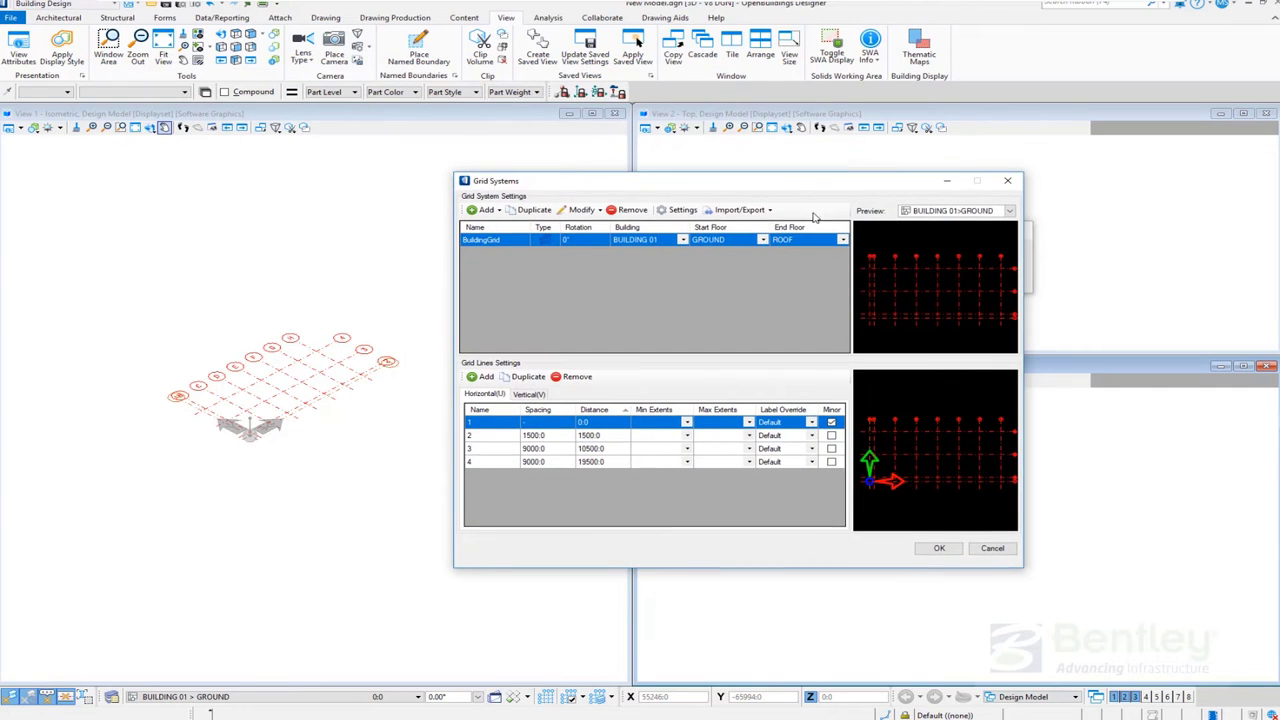
click(740, 210)
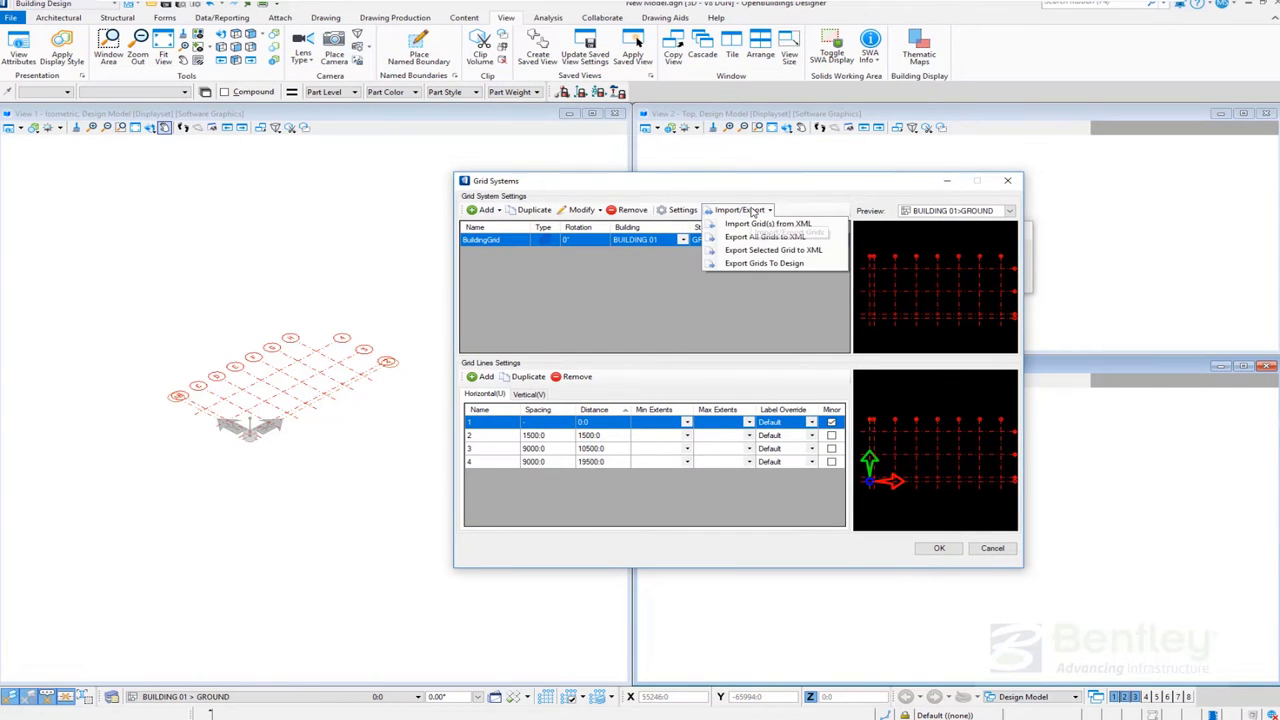
click(755, 266)
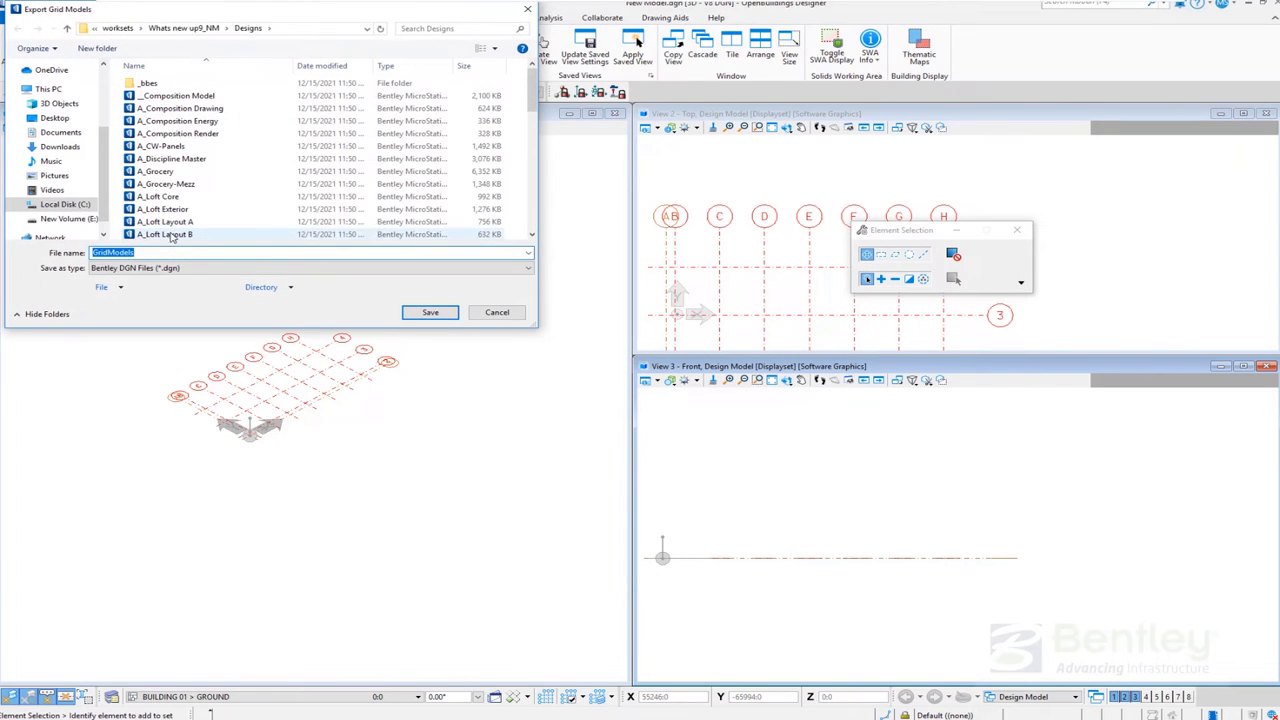
click(428, 313)
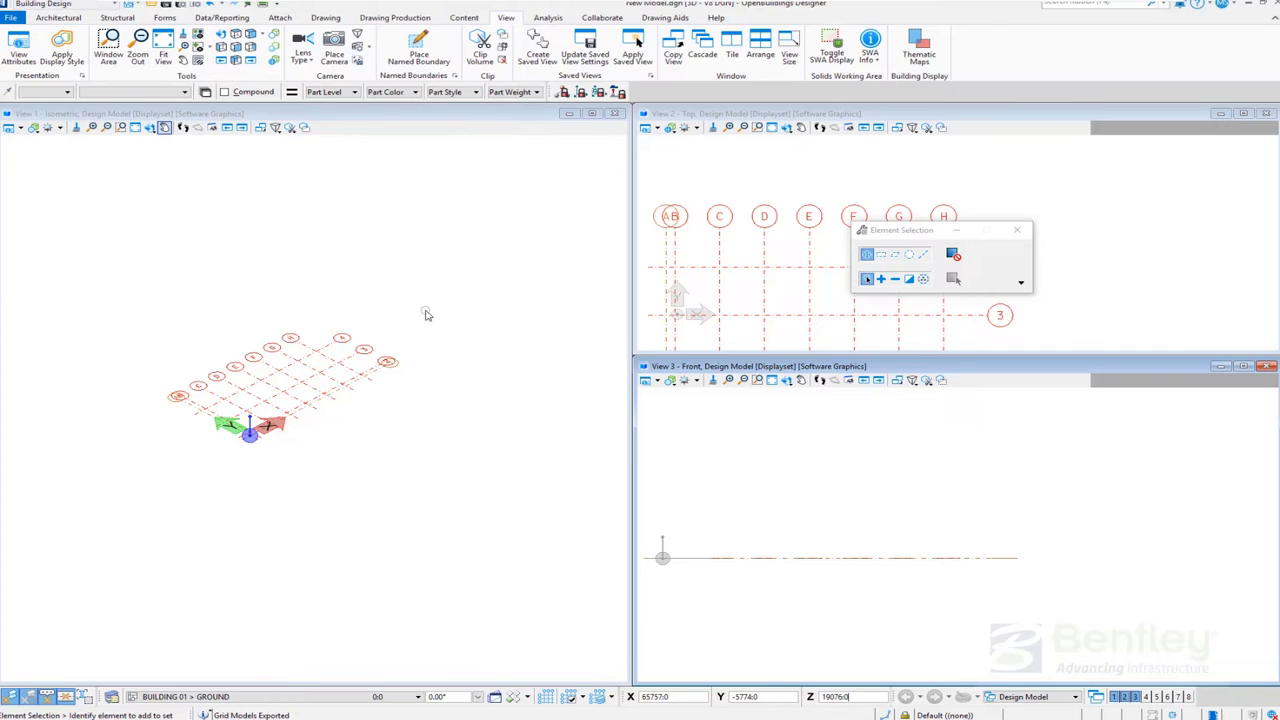
Step: Sort the Designs folder by date modified and open GridModels.dgn
click(12, 17)
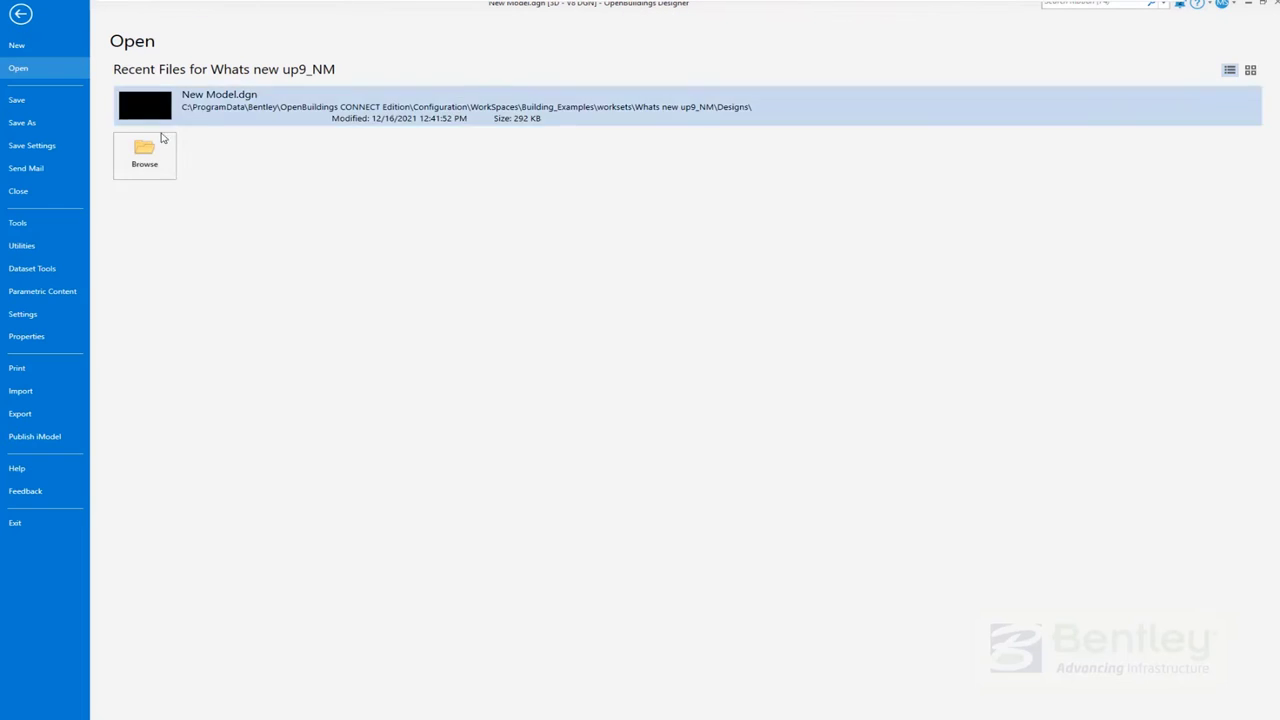
click(158, 158)
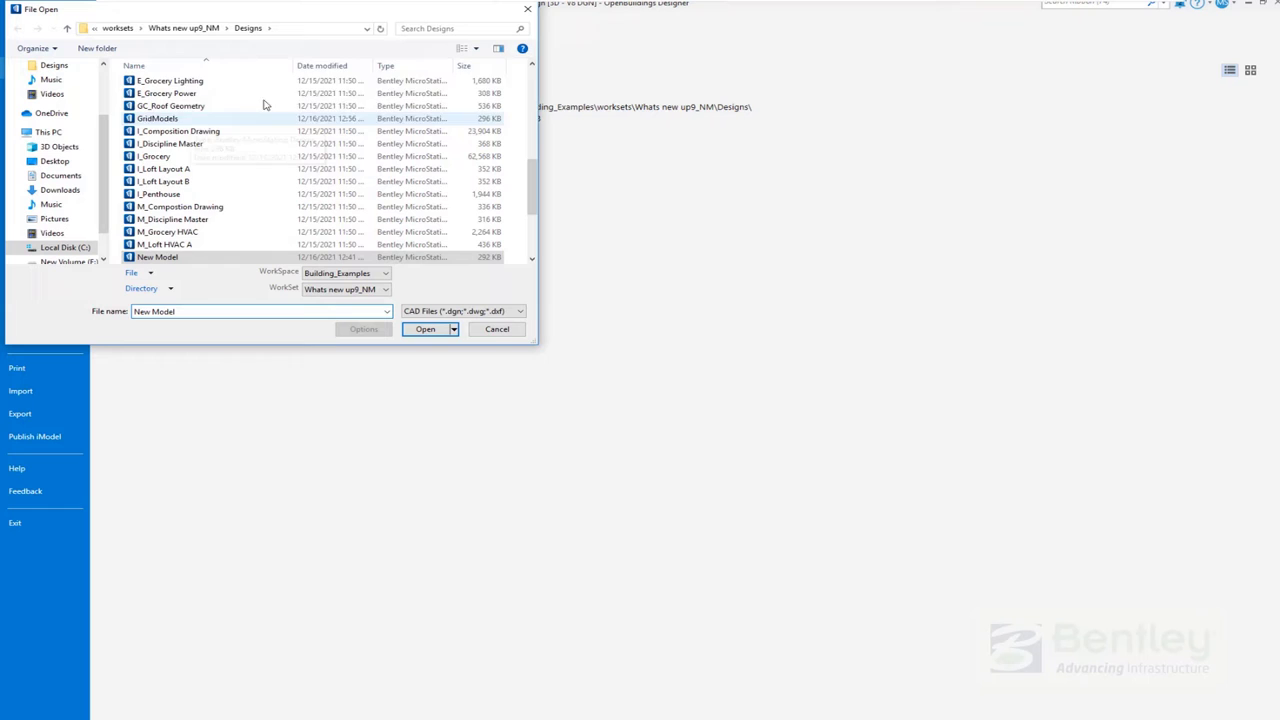
click(340, 65)
click(160, 83)
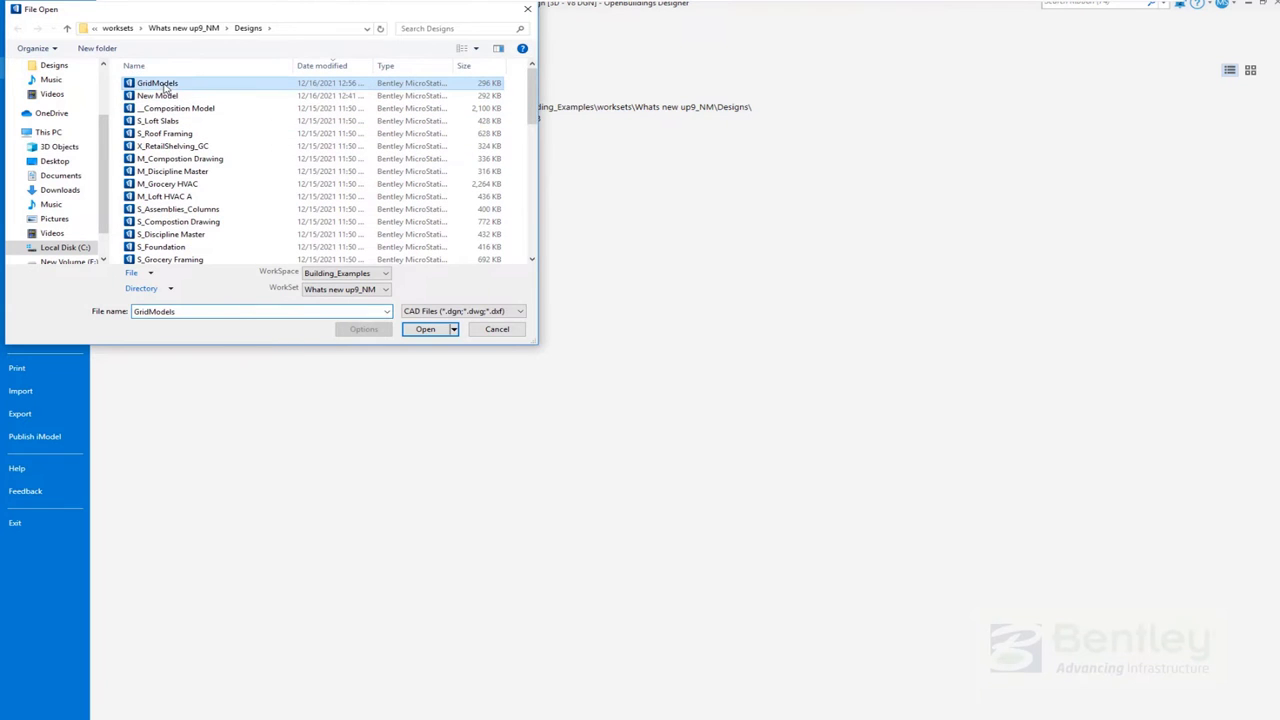
click(425, 329)
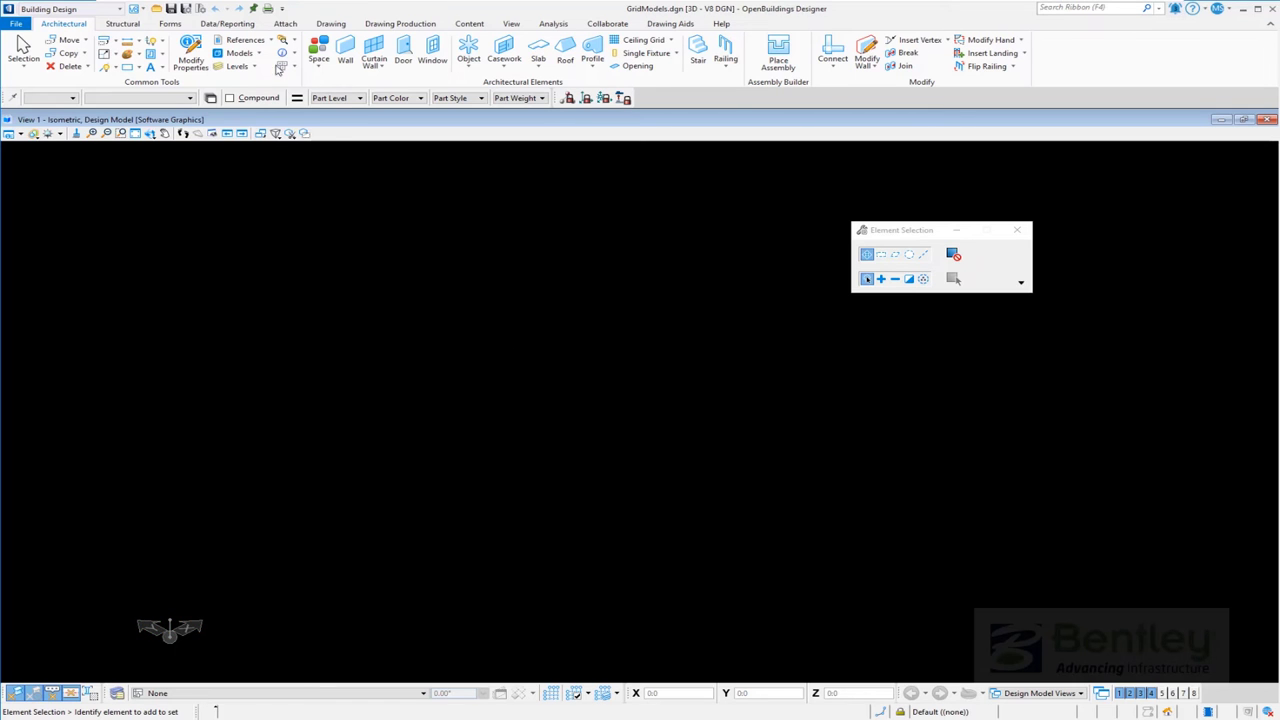
Step: Make BUILDING 01-GROUND Grid Systems the active model from the Models list
click(239, 53)
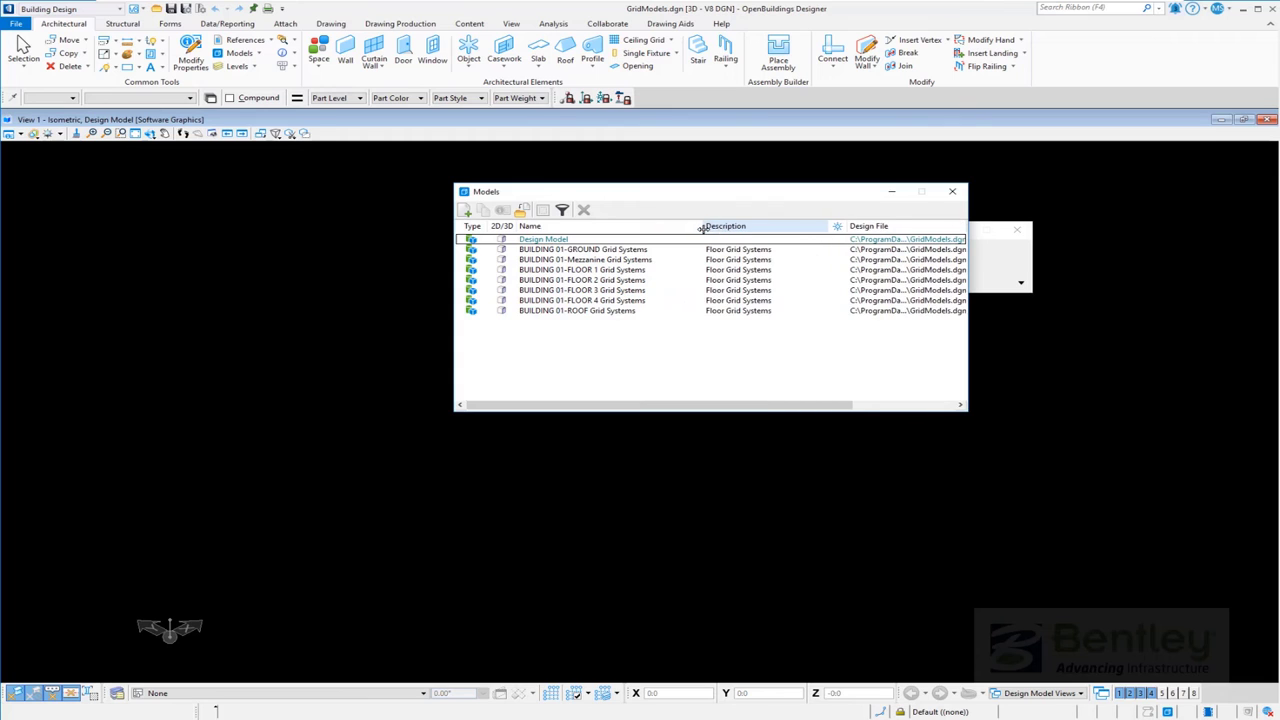
double_click(582, 249)
click(246, 326)
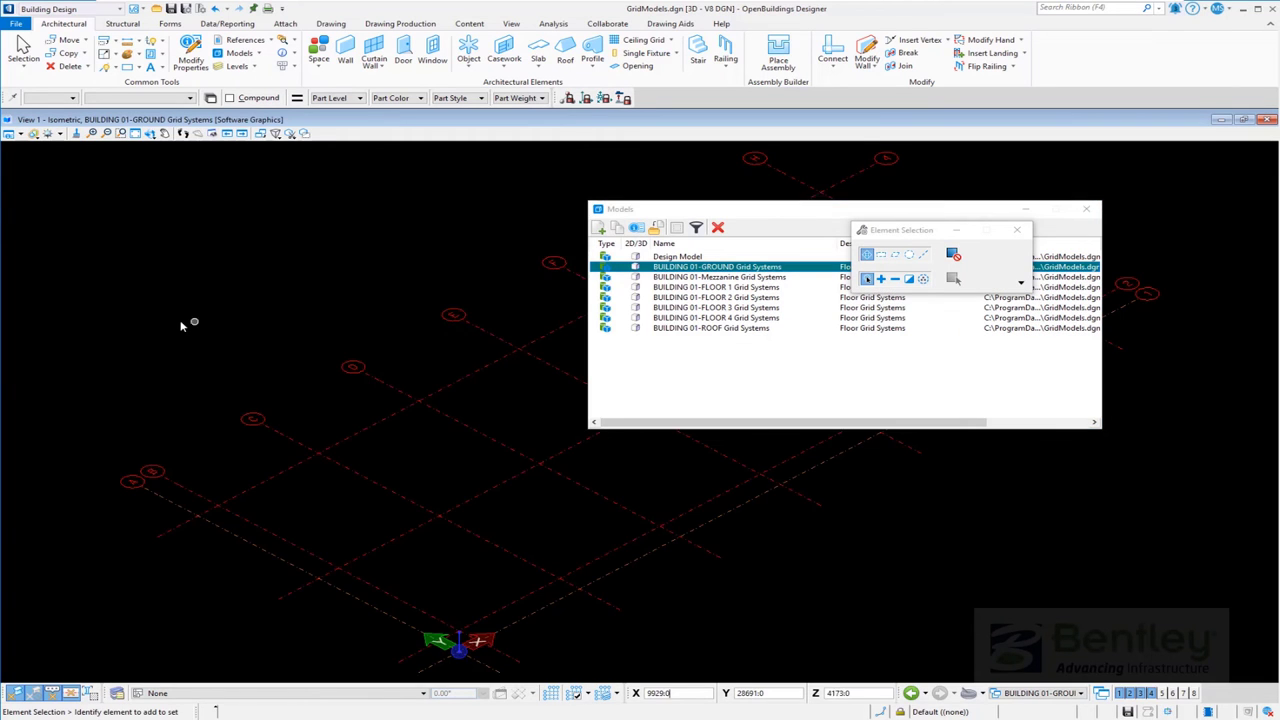
scroll(257, 371, down, 3)
scroll(283, 394, up, 3)
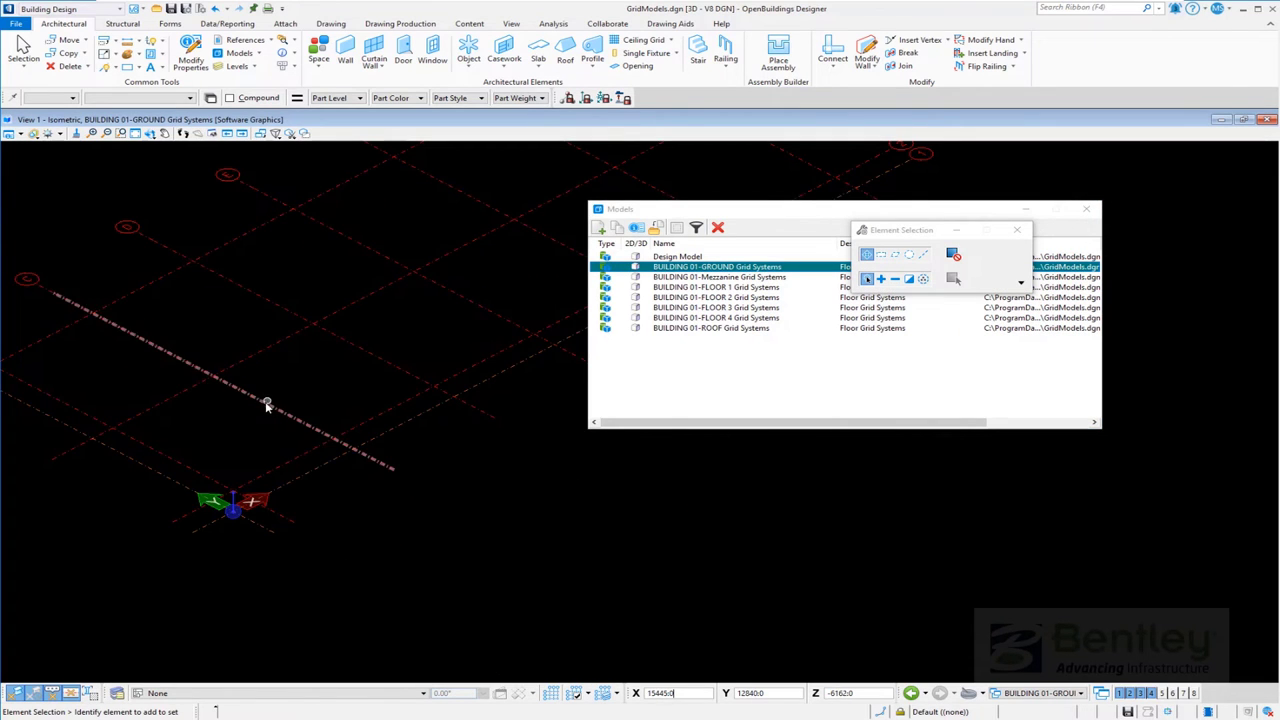
Step: Drag the end handles of two grid lines outward to lengthen them, then clear the selection
click(266, 401)
click(396, 473)
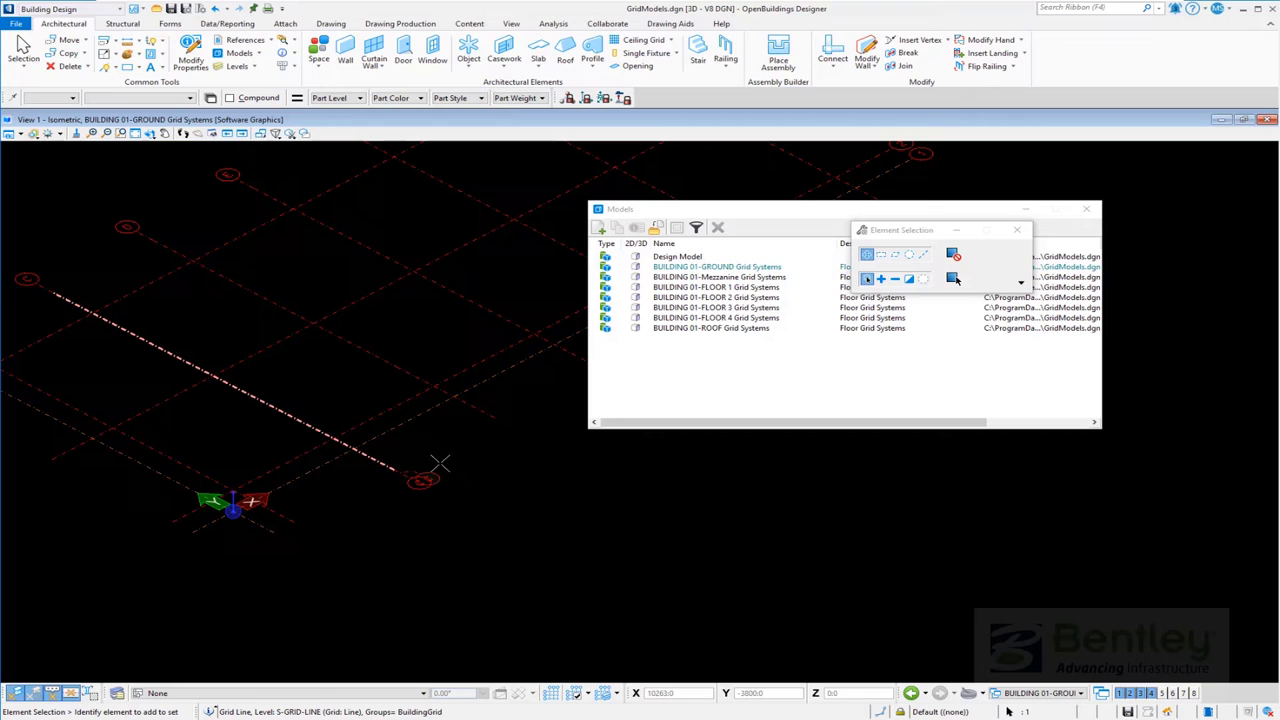
scroll(426, 485, up, 3)
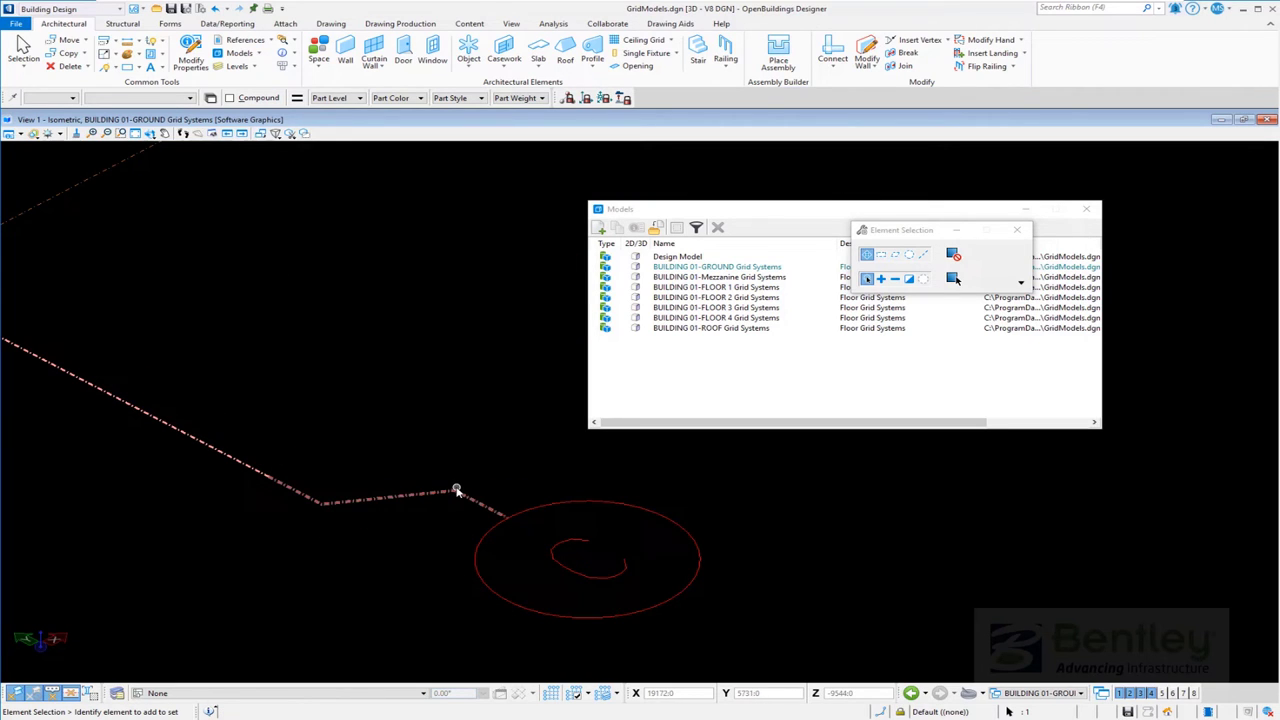
drag(453, 492, 709, 482)
scroll(405, 470, down, 5)
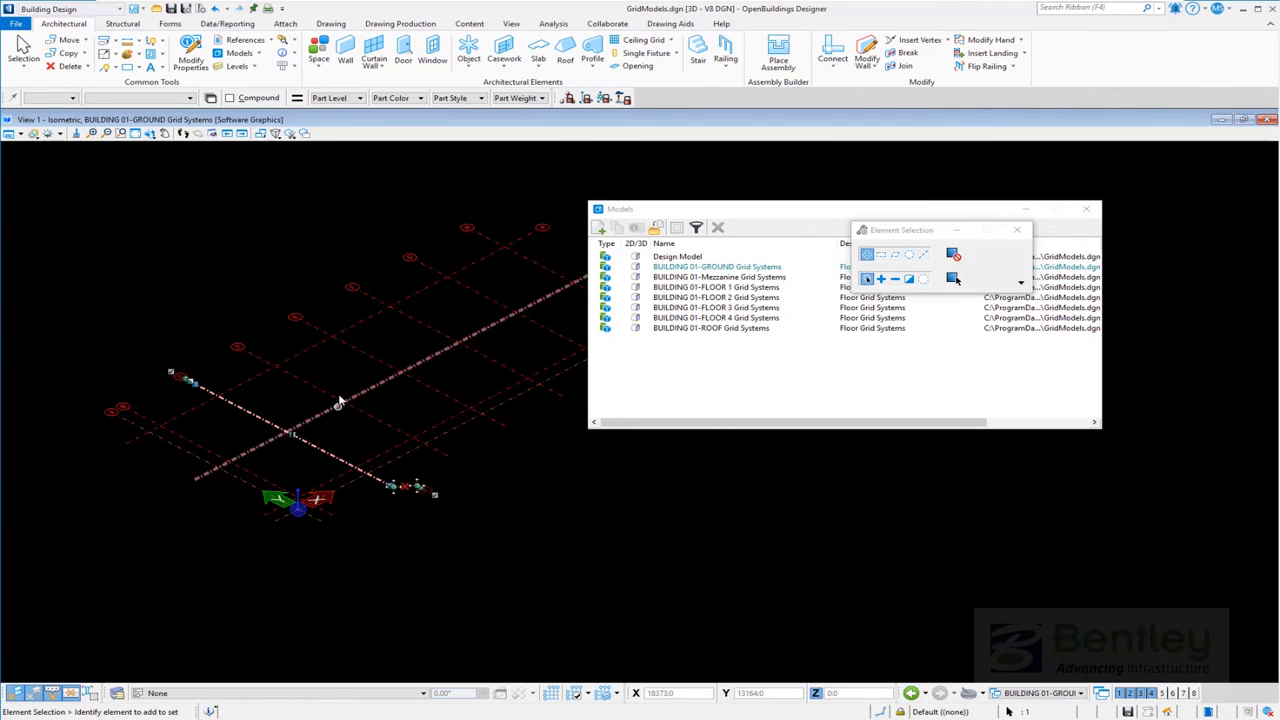
scroll(372, 422, up, 5)
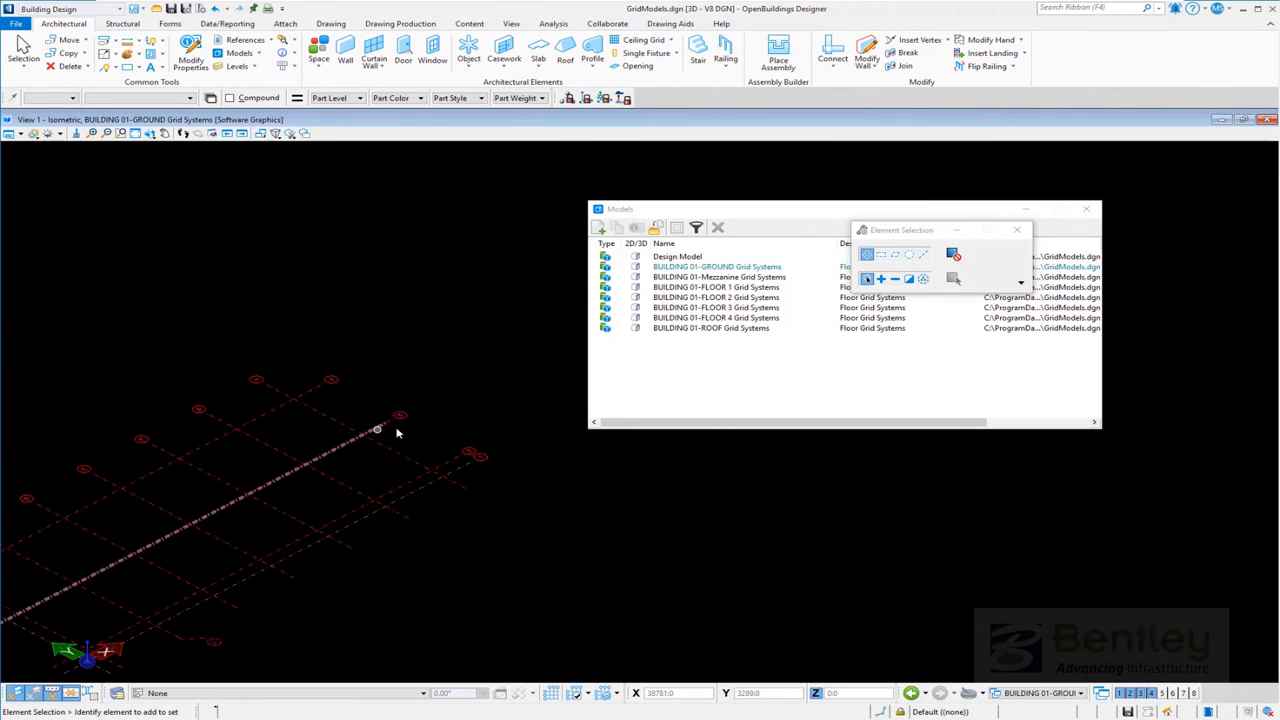
click(372, 422)
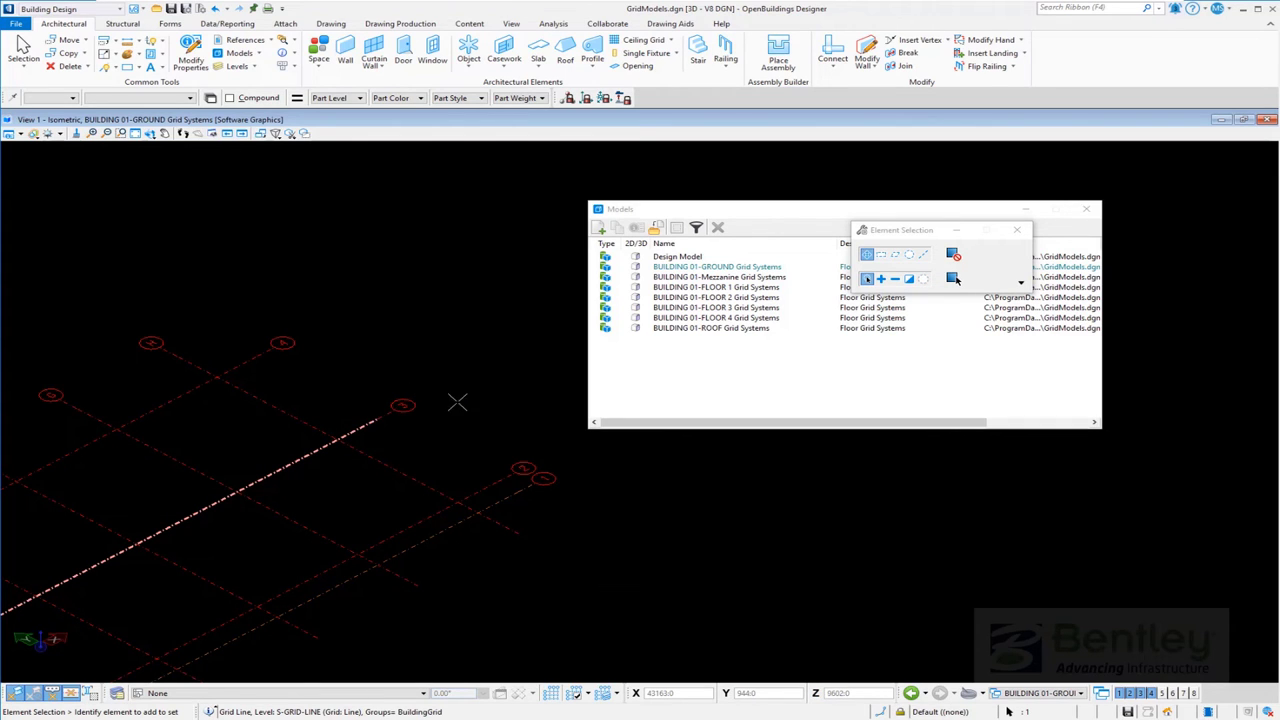
scroll(452, 368, down, 4)
scroll(203, 503, up, 5)
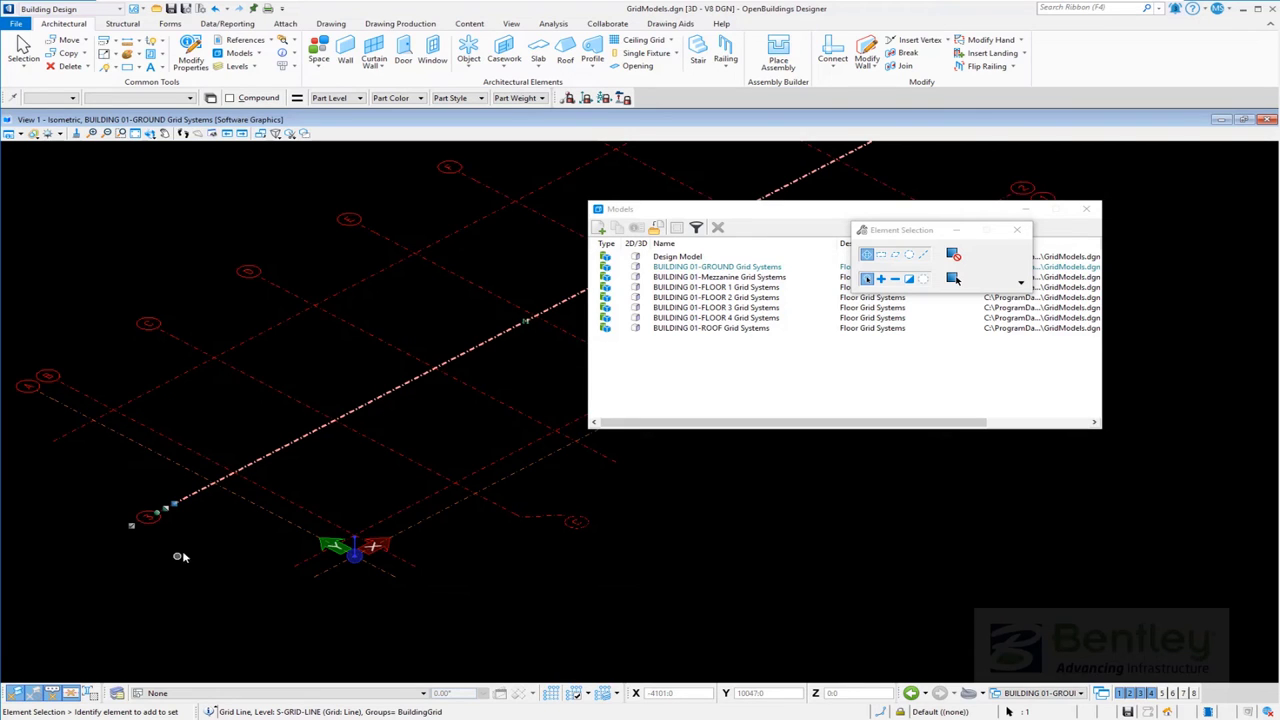
drag(155, 512, 68, 557)
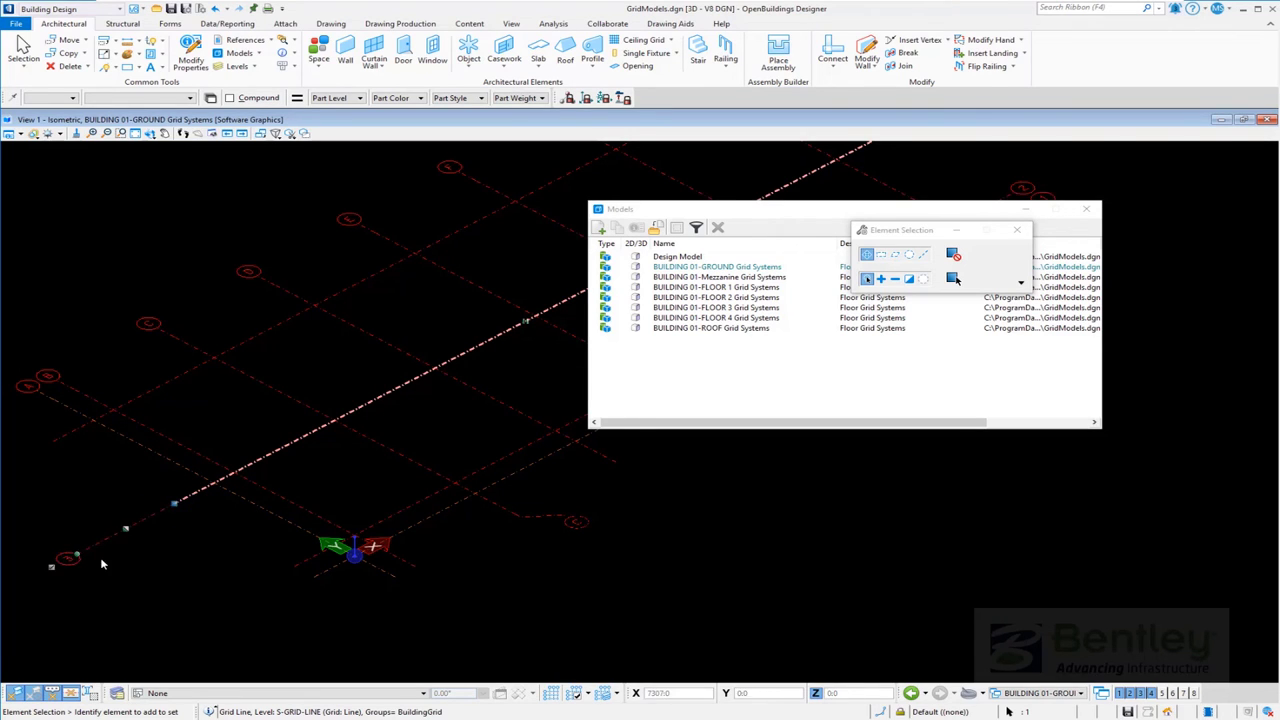
click(219, 588)
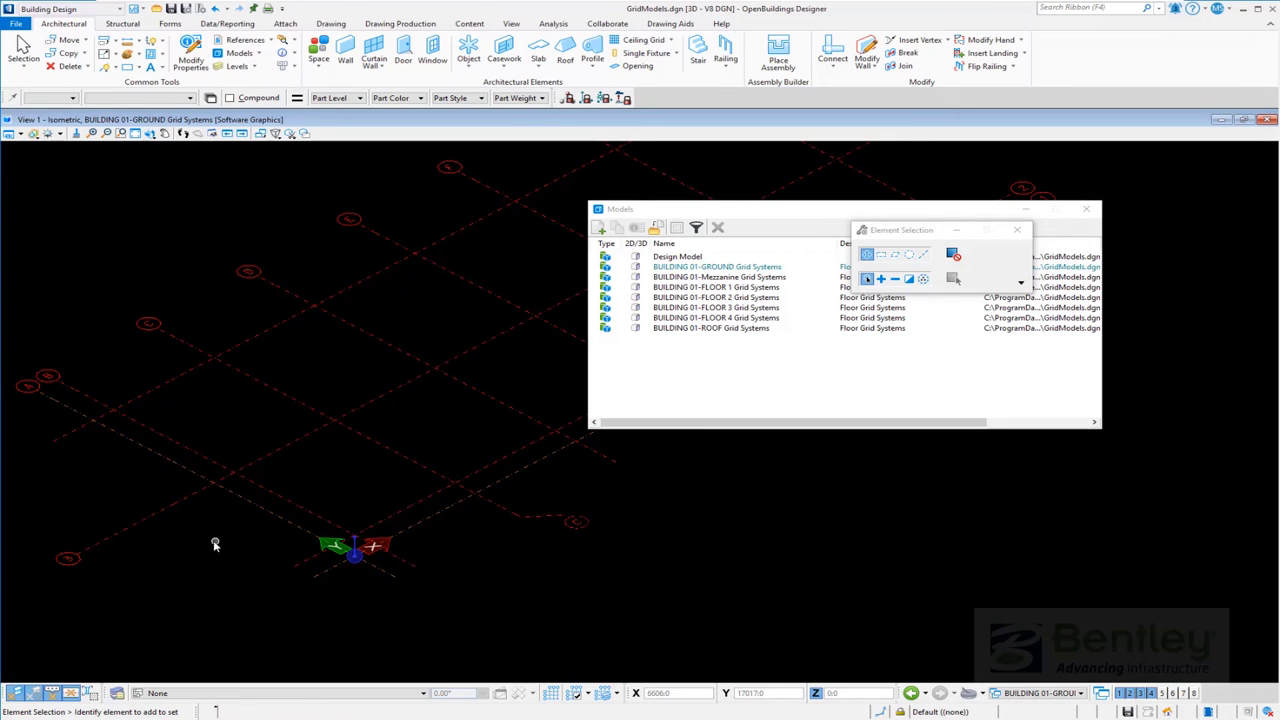
scroll(200, 553, down, 3)
Step: Activate BUILDING 01-FLOOR 1 Grid Systems and fit its grid in a maximised View 1
click(135, 133)
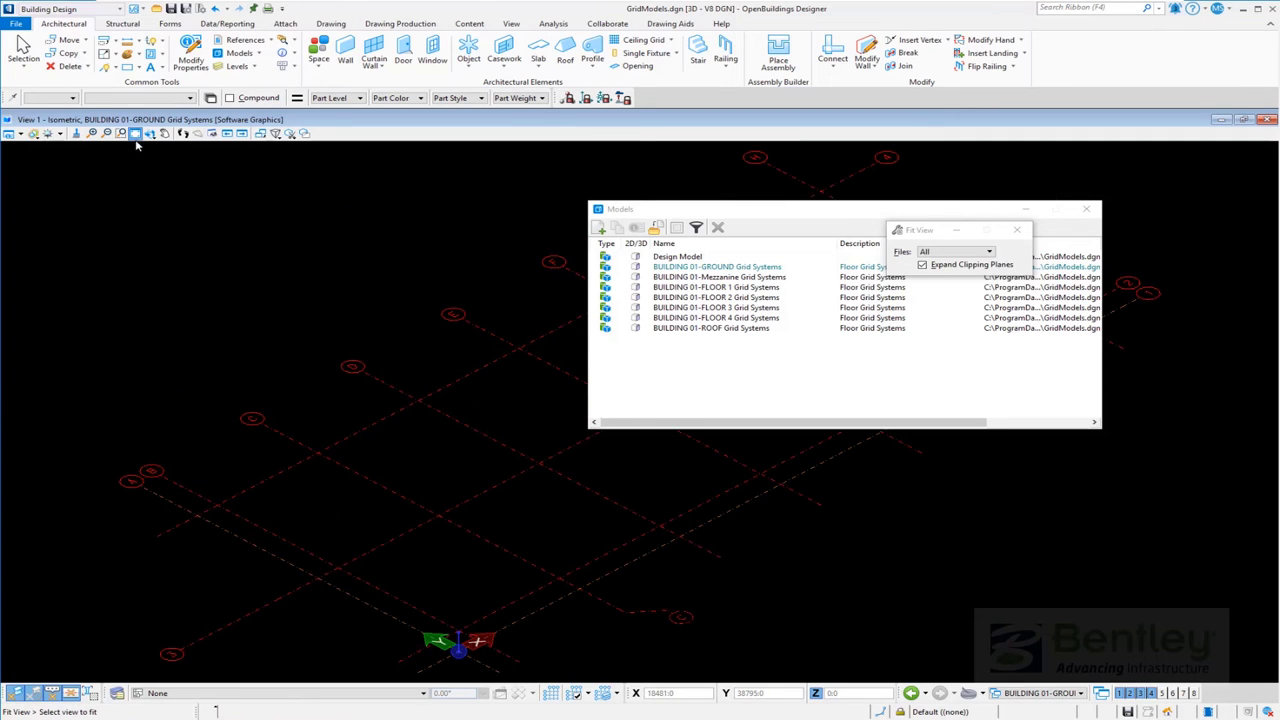
click(231, 353)
double_click(716, 287)
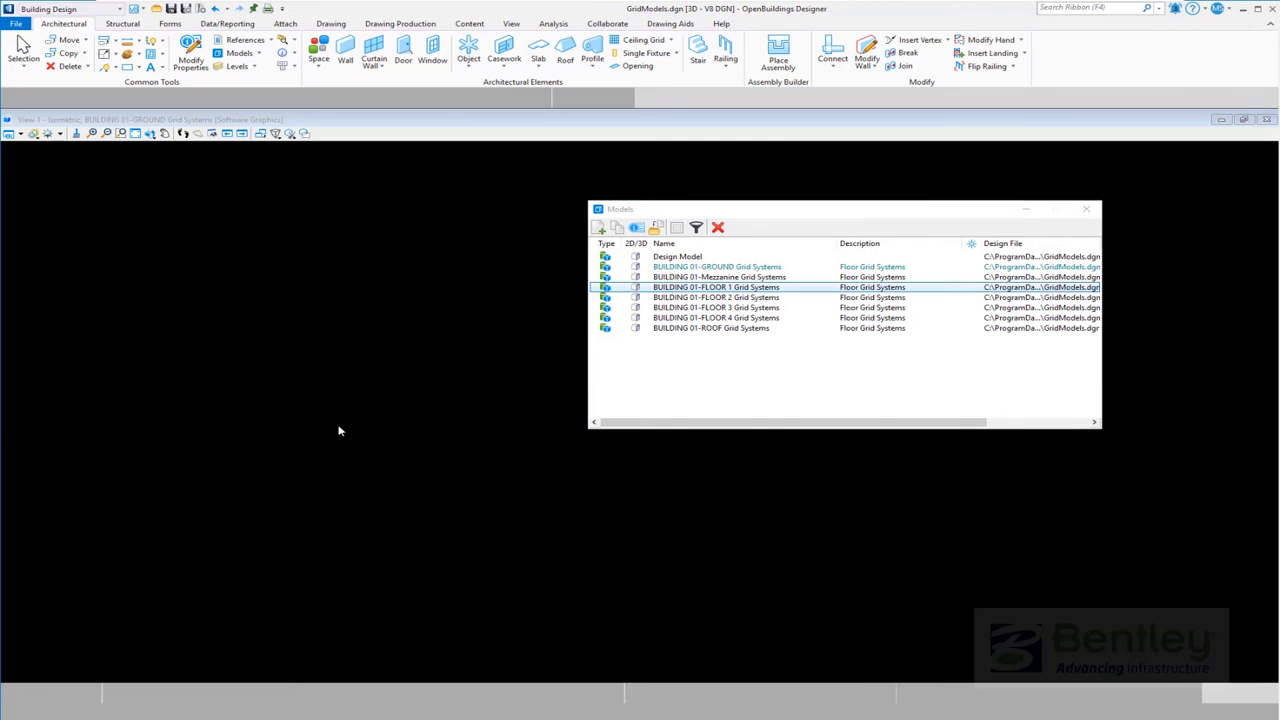
double_click(360, 120)
click(135, 133)
click(306, 377)
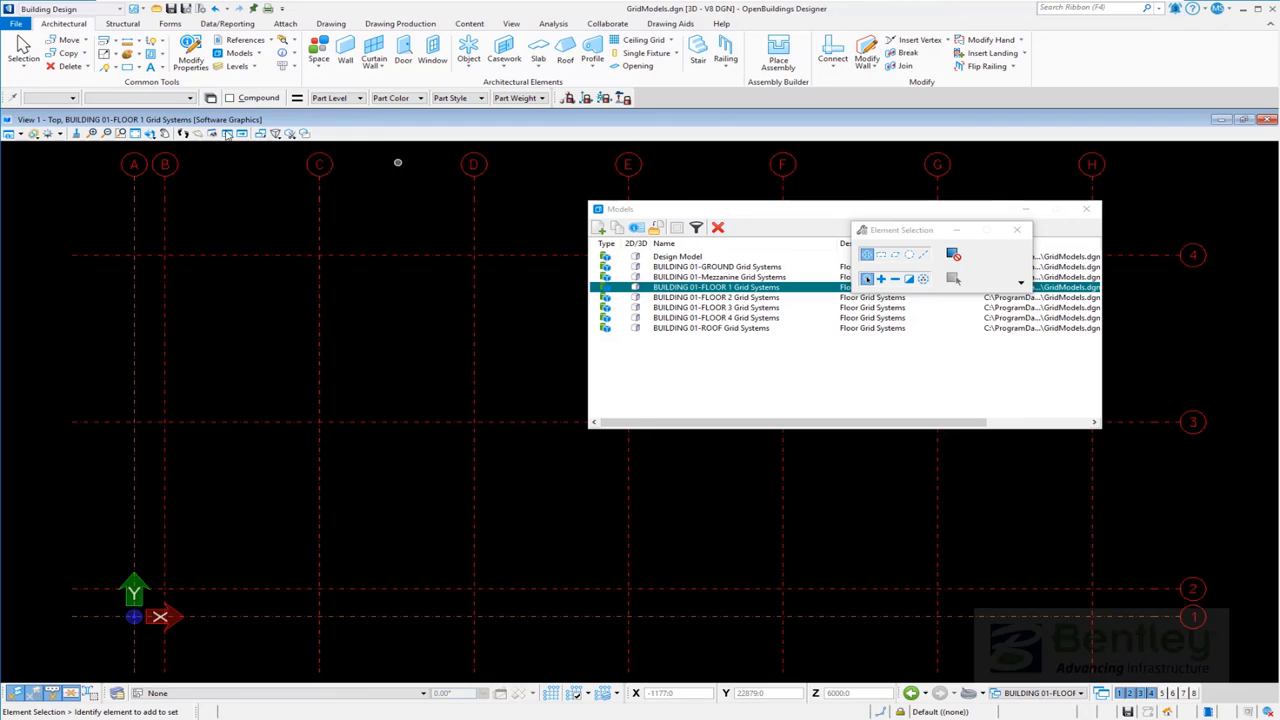
click(15, 25)
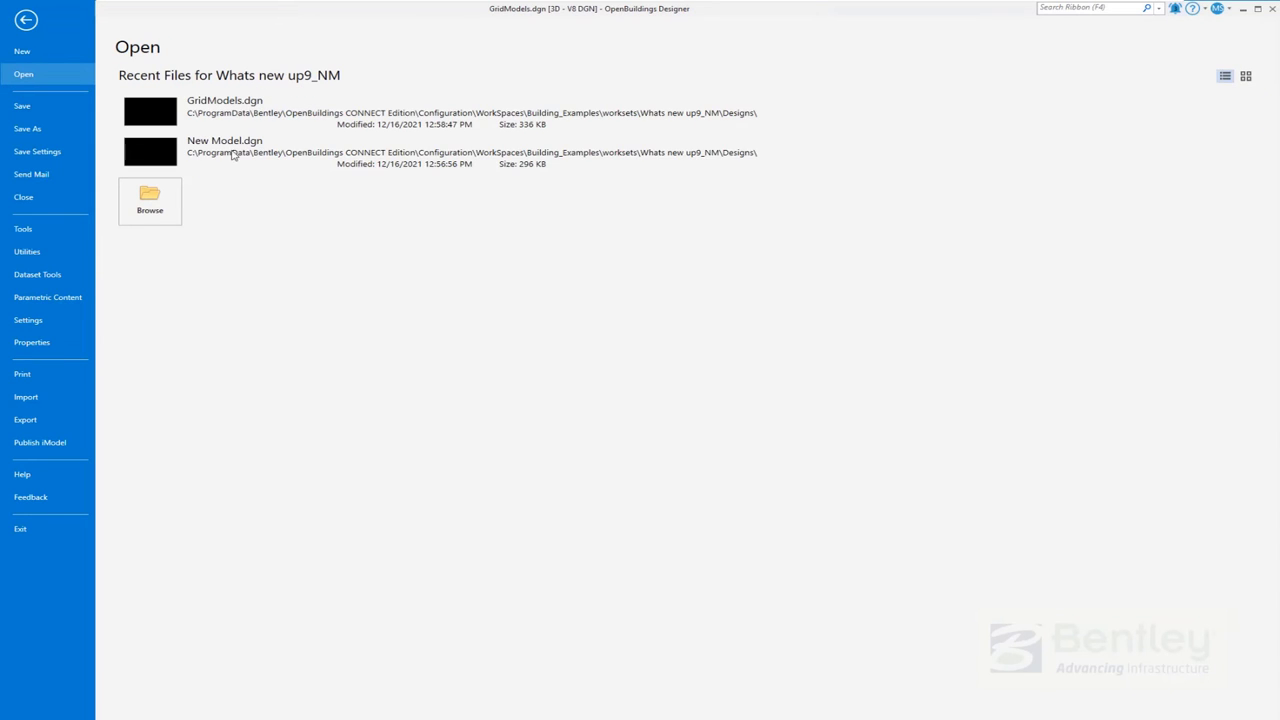
Step: Open New Model.dgn and its References manager
click(306, 155)
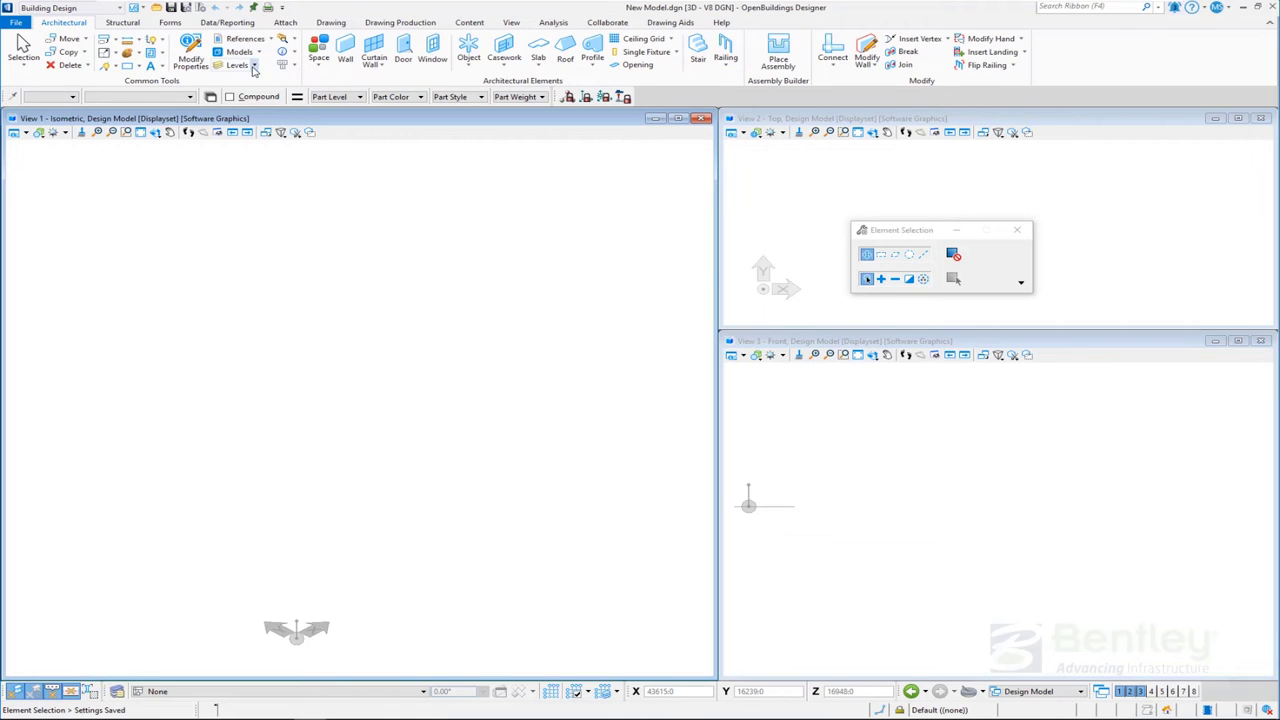
click(248, 39)
click(254, 53)
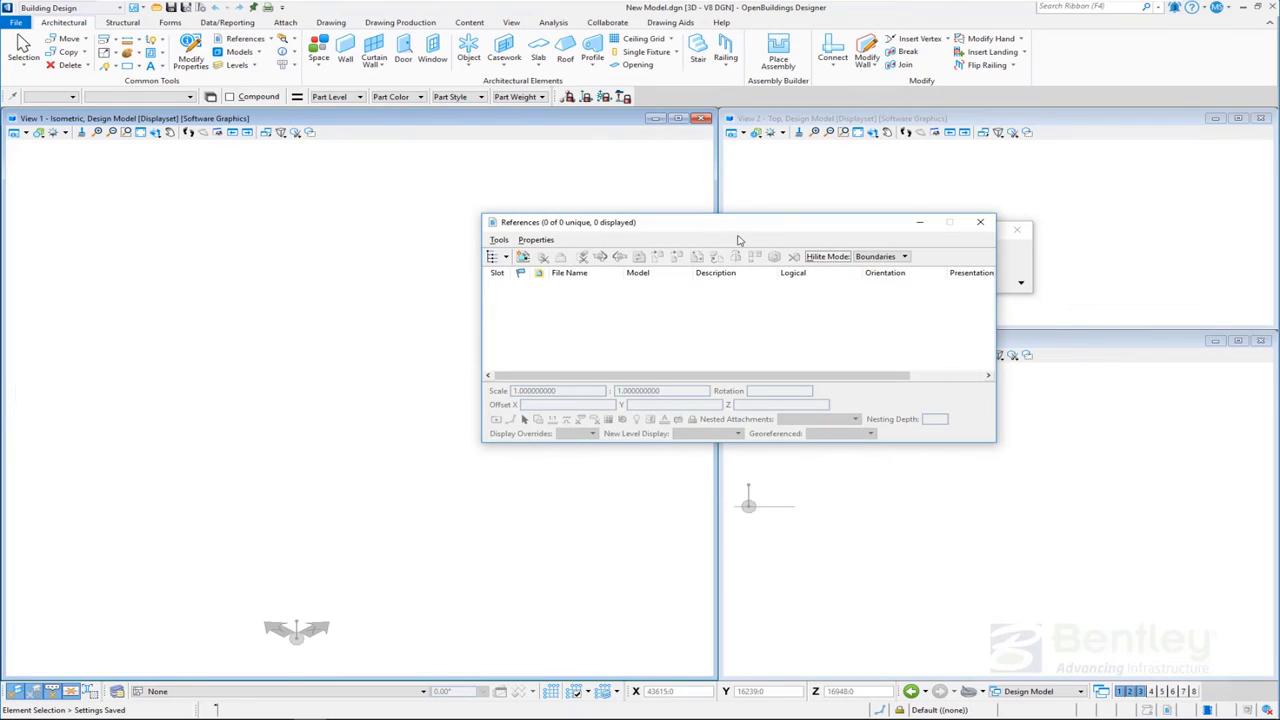
Step: Attach GridModels.dgn's BUILDING 01-ROOF Grid Systems model as a reference
click(522, 256)
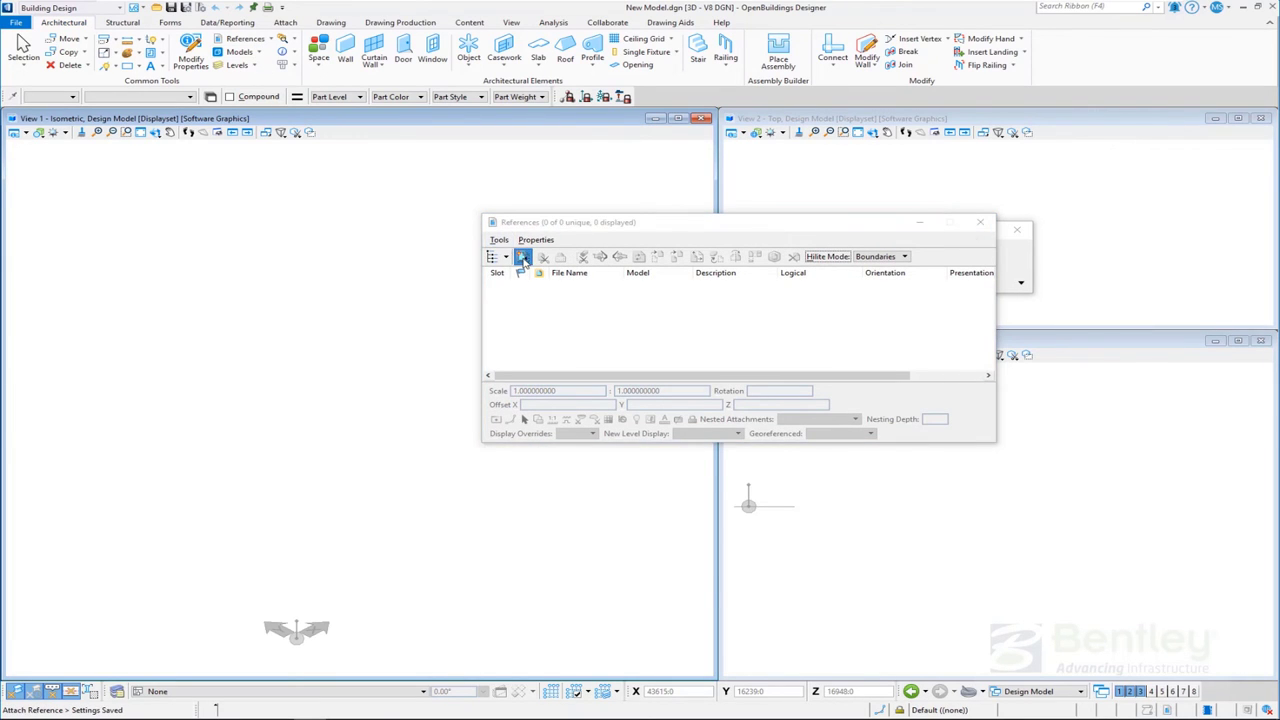
click(578, 316)
click(558, 304)
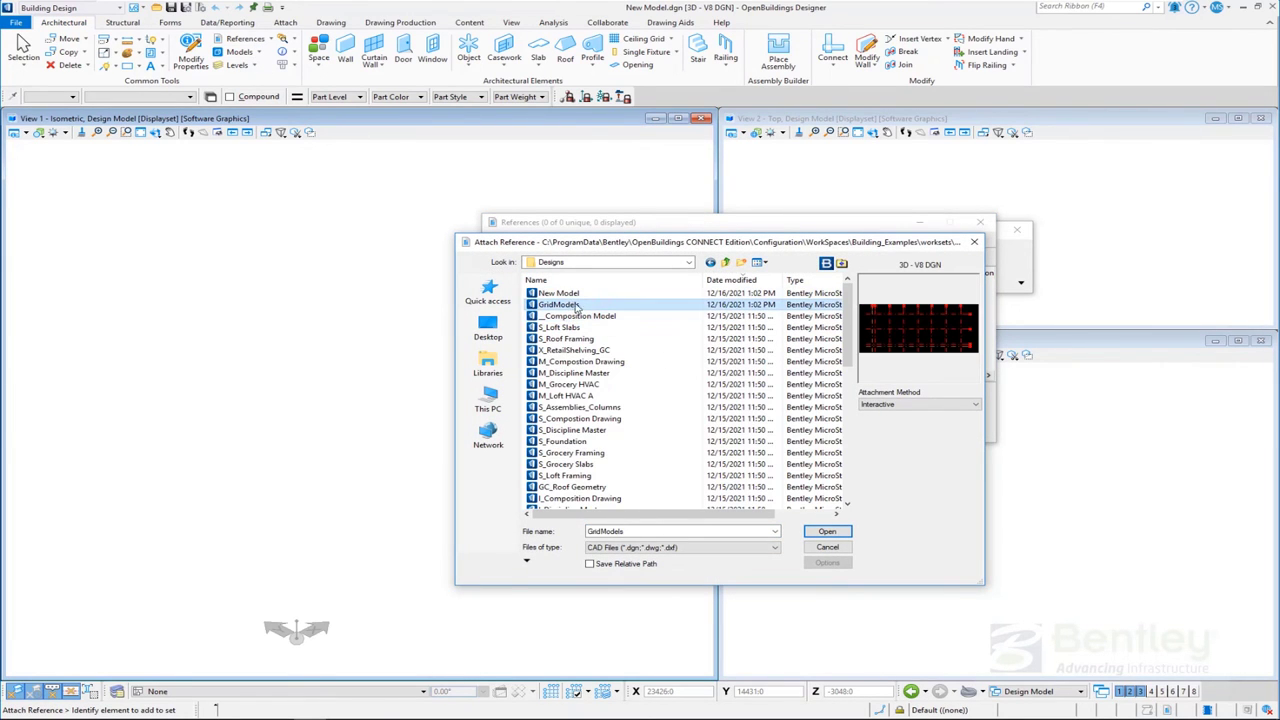
click(826, 533)
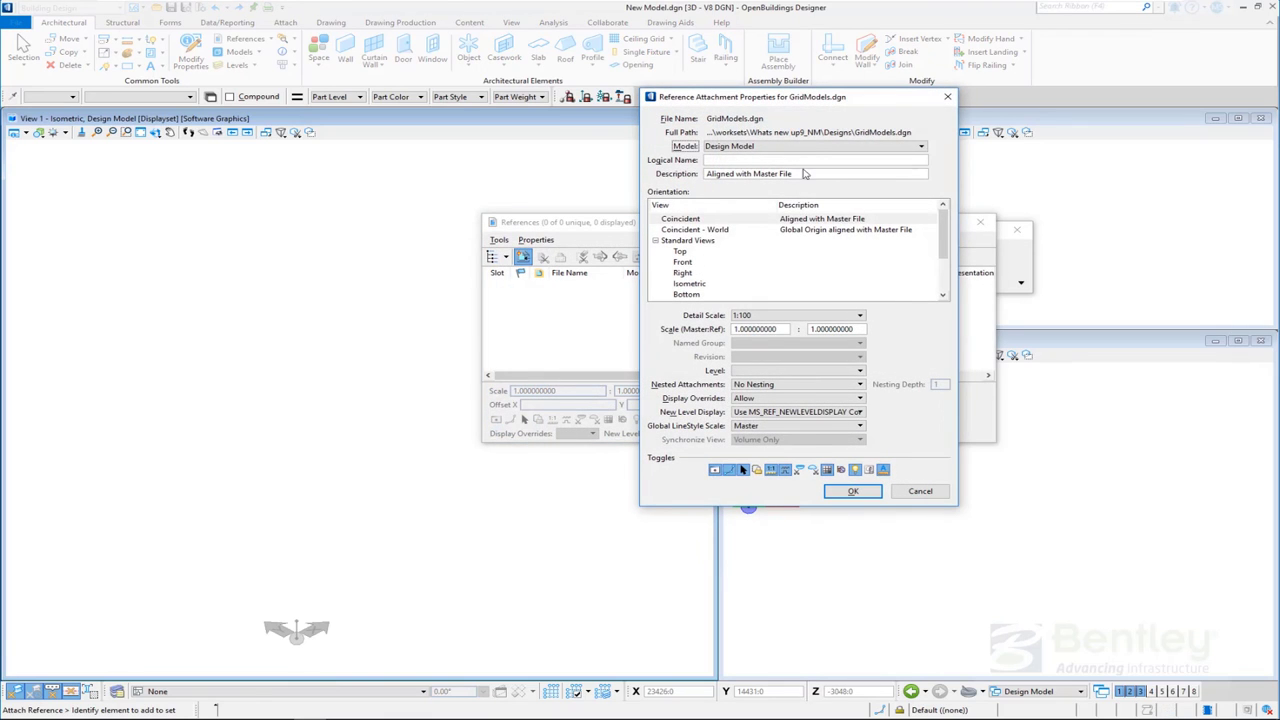
click(813, 148)
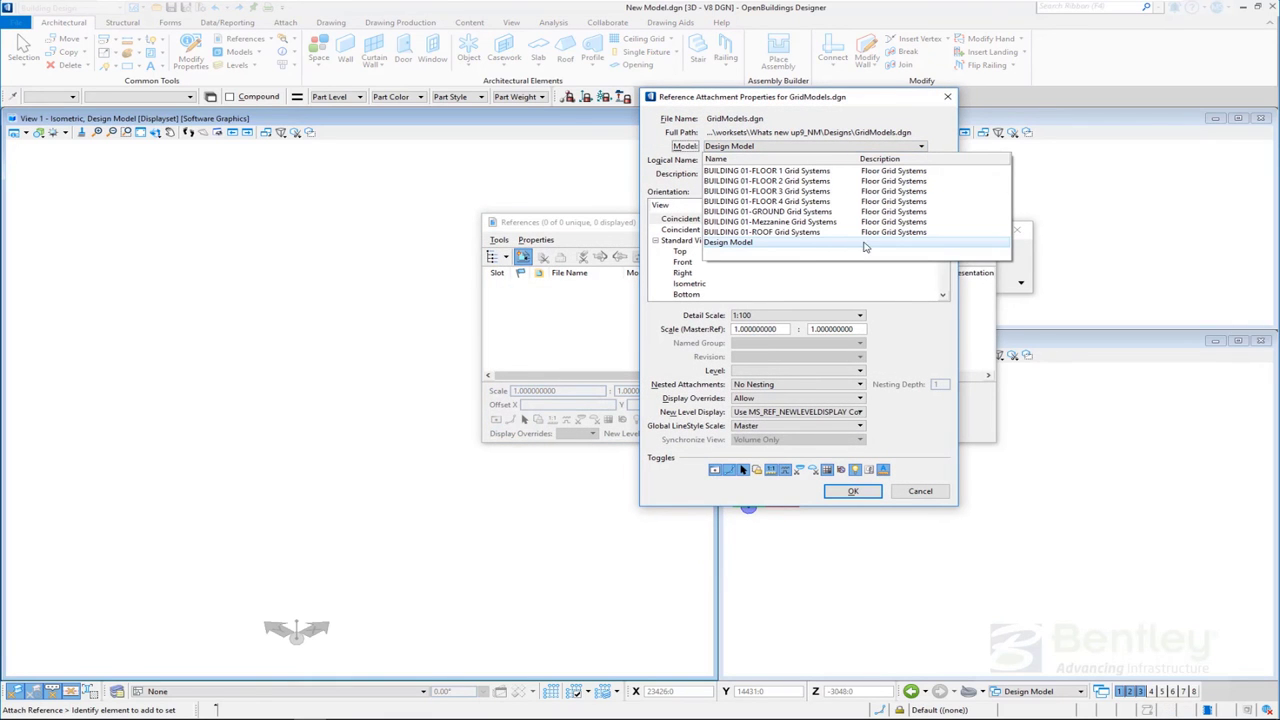
click(793, 232)
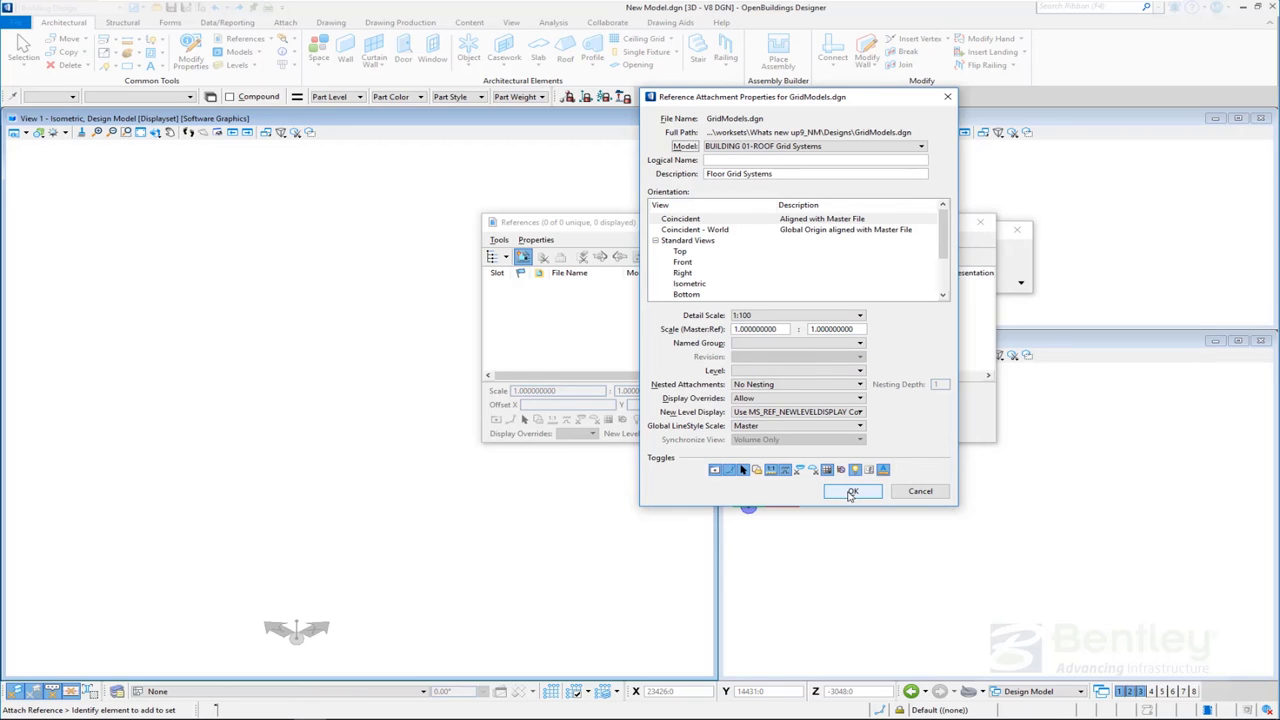
click(850, 492)
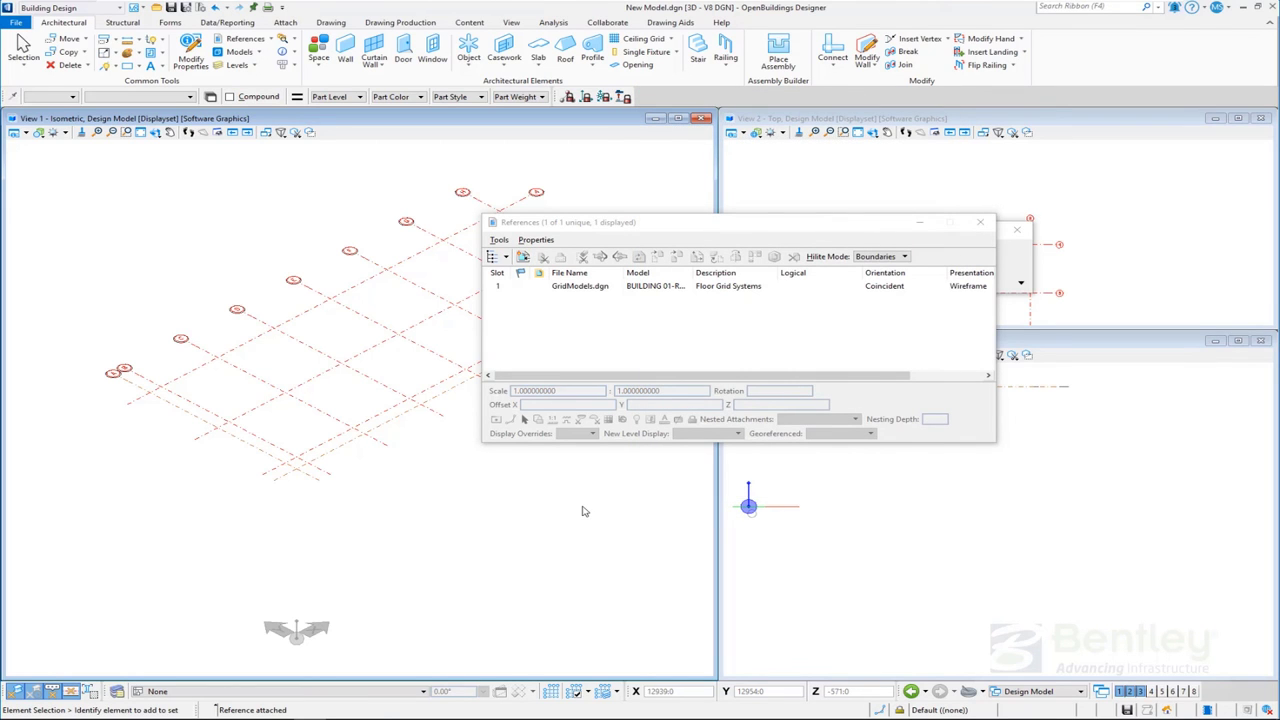